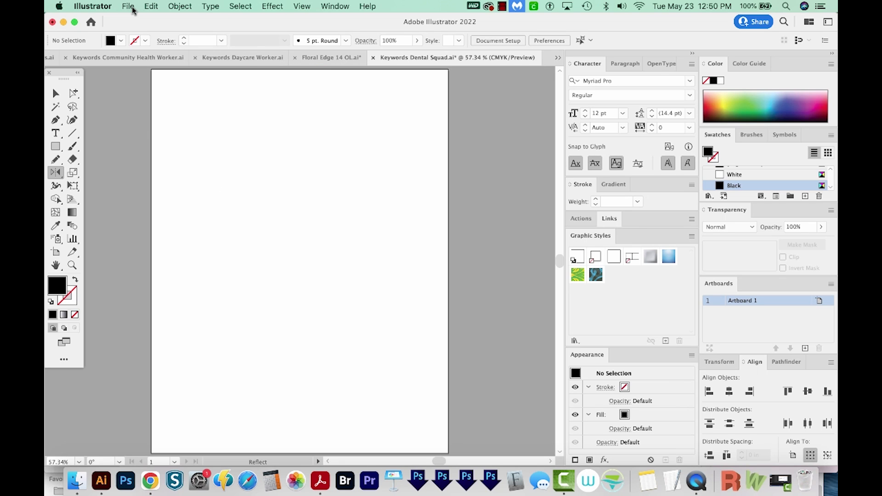
Create a new blank Letter-size document from the Print presets
left_click(129, 7)
left_click(143, 20)
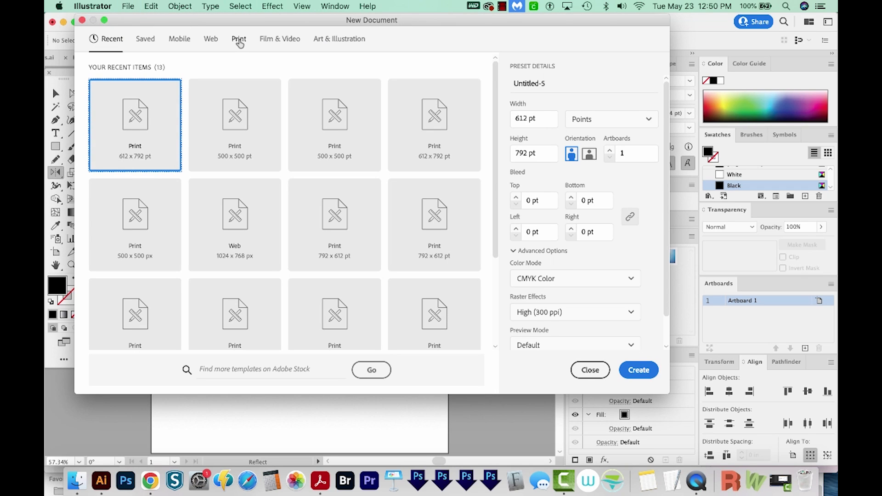
left_click(239, 41)
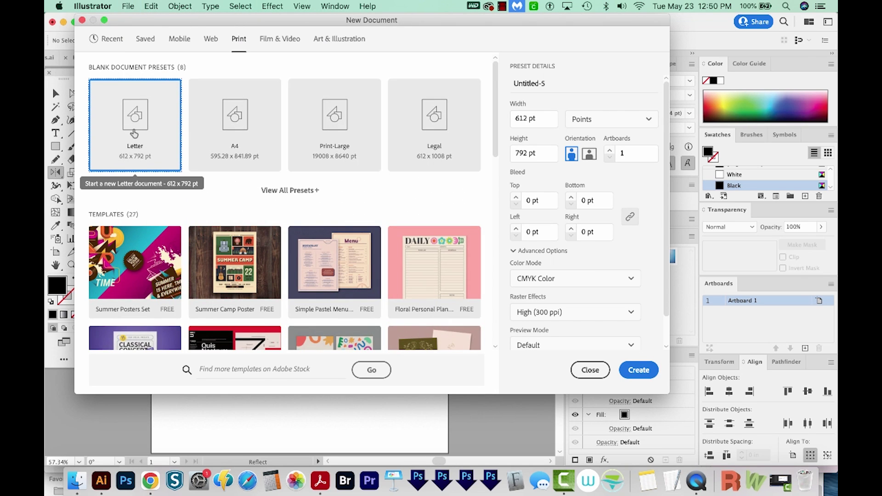
left_click(641, 373)
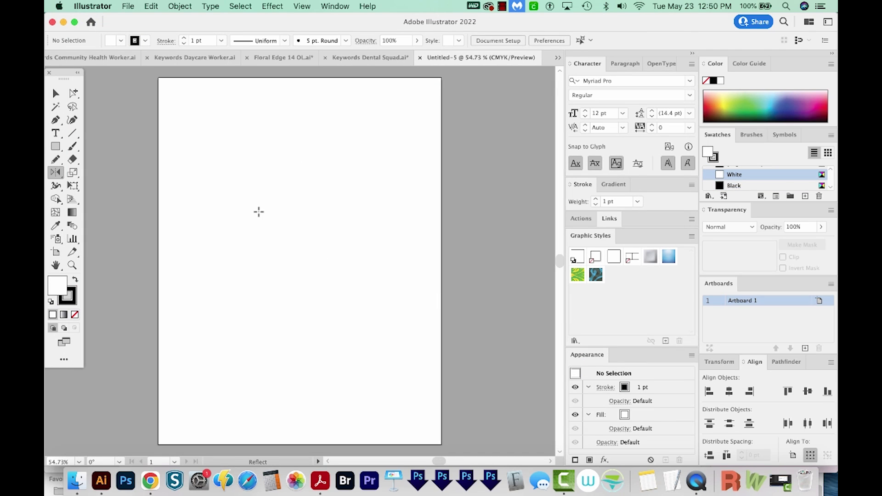
left_click(54, 147)
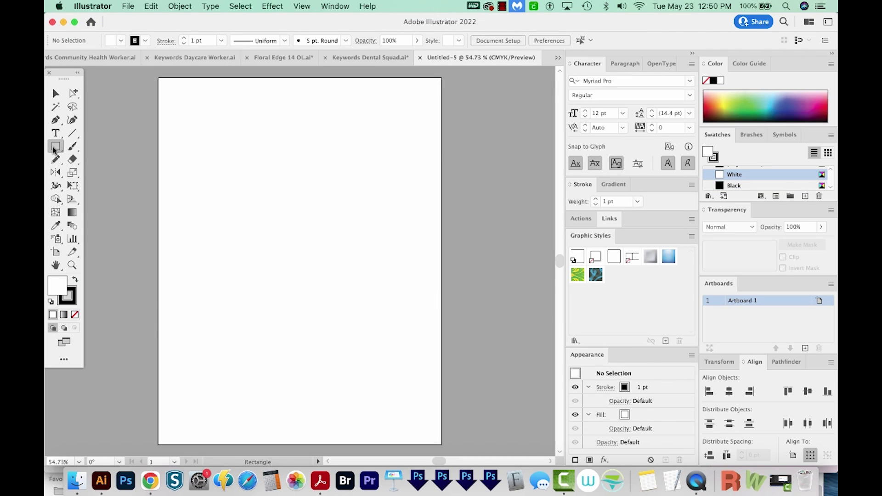
left_click_drag(54, 147, 101, 198)
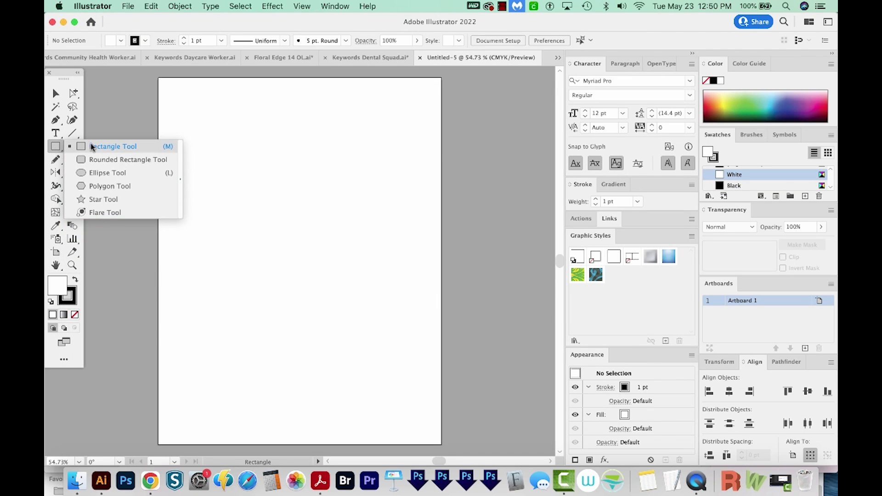
left_click(100, 201)
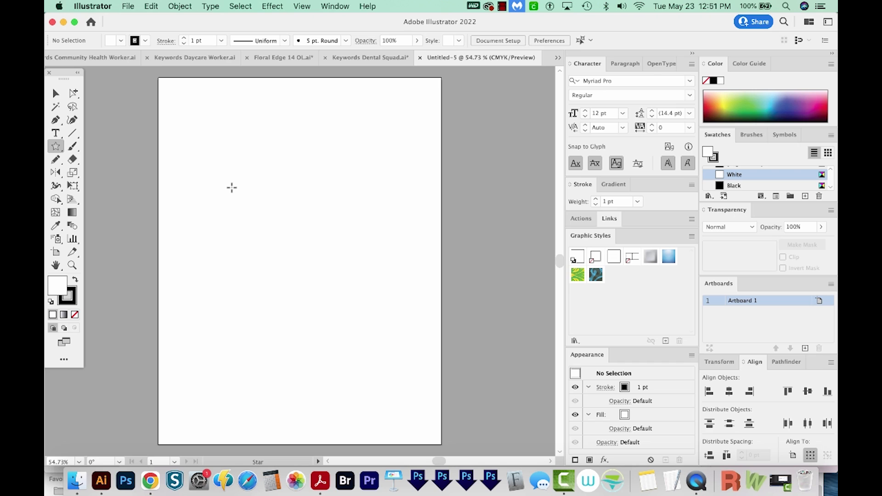
left_click_drag(277, 204, 322, 253)
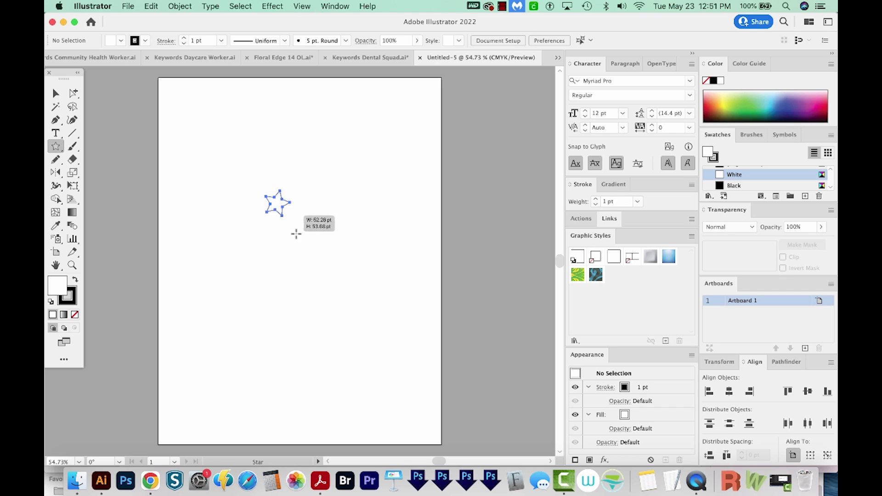
key("Up")
key("Up")
key("Up")
key("Up")
key("Up")
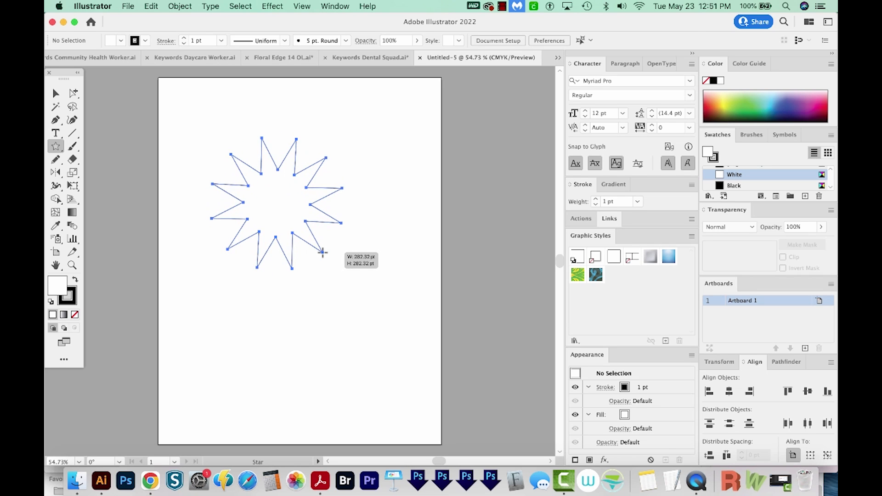
left_click_drag(322, 253, 319, 266)
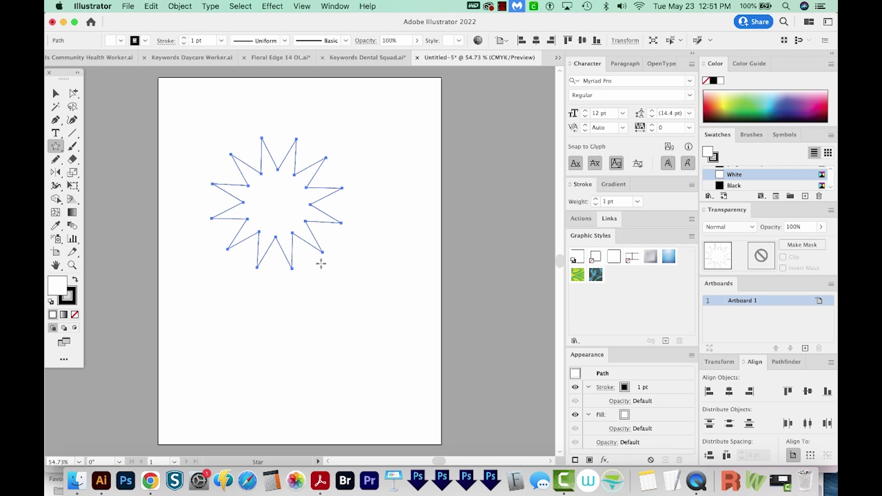
key("Delete")
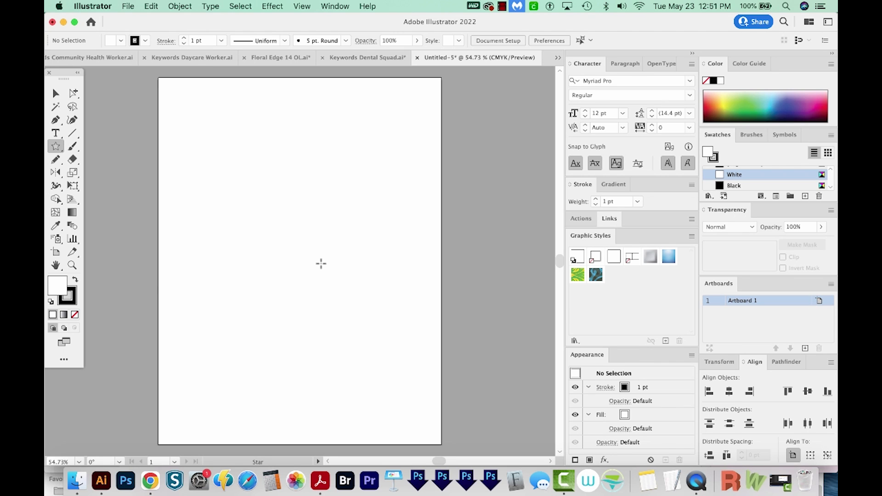
mouse_move(219, 143)
left_mouse_down()
mouse_move(229, 213)
mouse_move(231, 181)
mouse_move(232, 198)
mouse_move(190, 192)
mouse_move(197, 134)
mouse_move(269, 227)
left_mouse_up()
key("Down")
key("Down")
key("Down")
key("Down")
key("Down")
key("v")
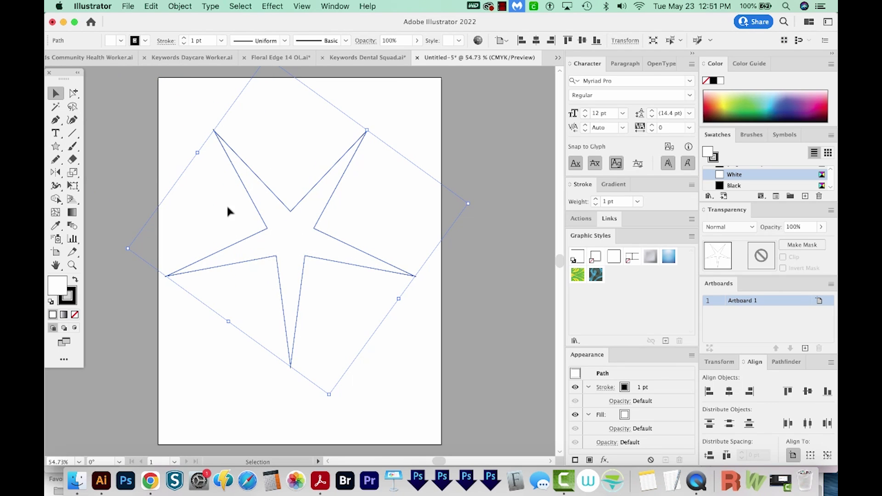
key("Delete")
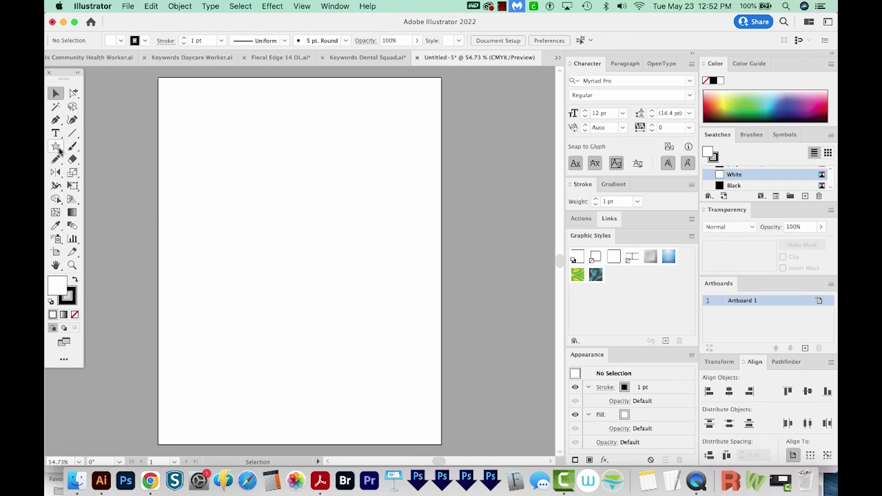
left_click(56, 147)
Create a five-point star with 100 pt and 50 pt radii, then deselect it
left_click(303, 200)
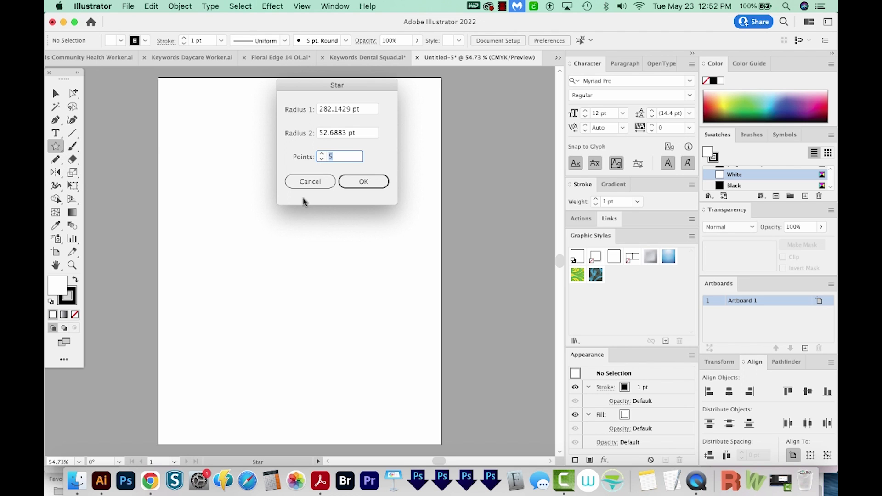
triple_click(363, 111)
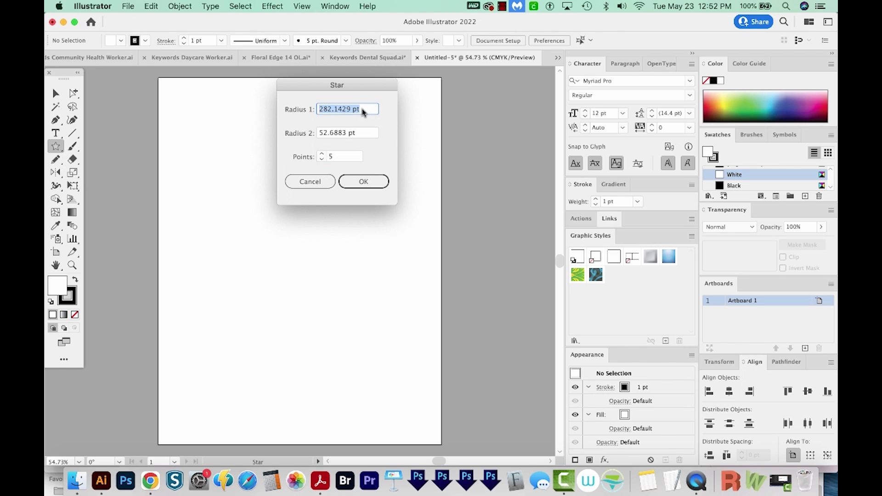
type("100")
key("Tab")
type("50")
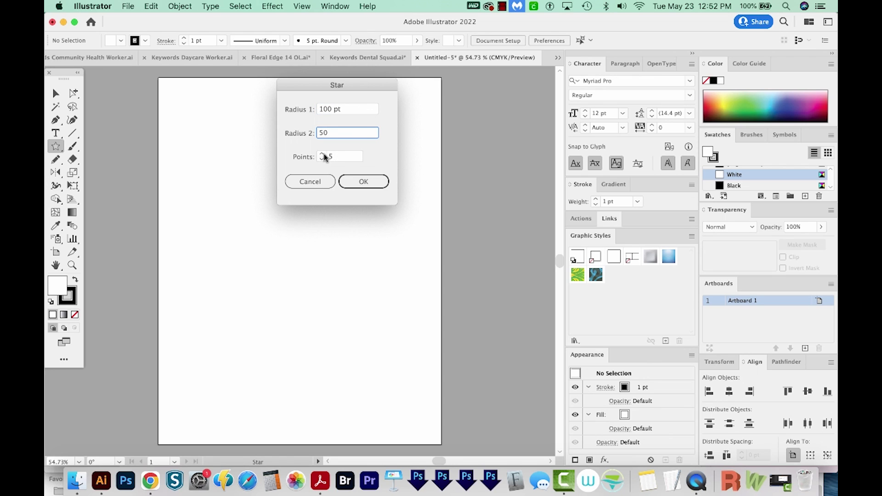
left_click(379, 183)
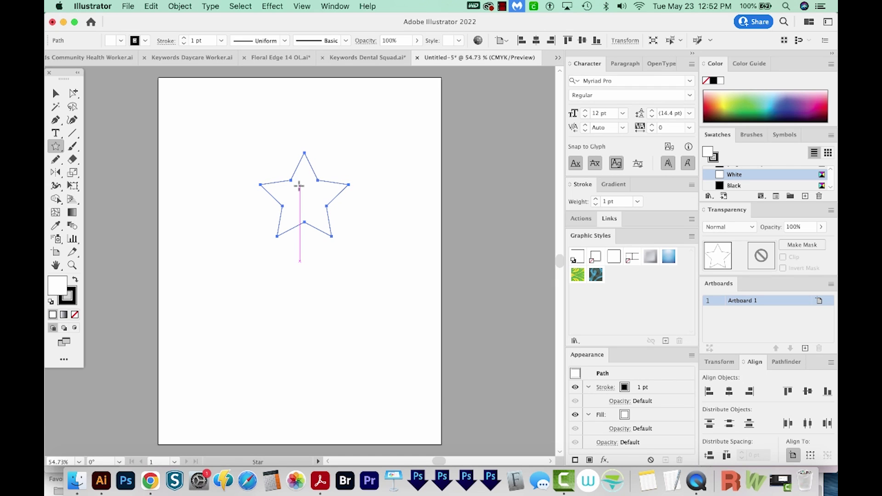
key("super+shift+a")
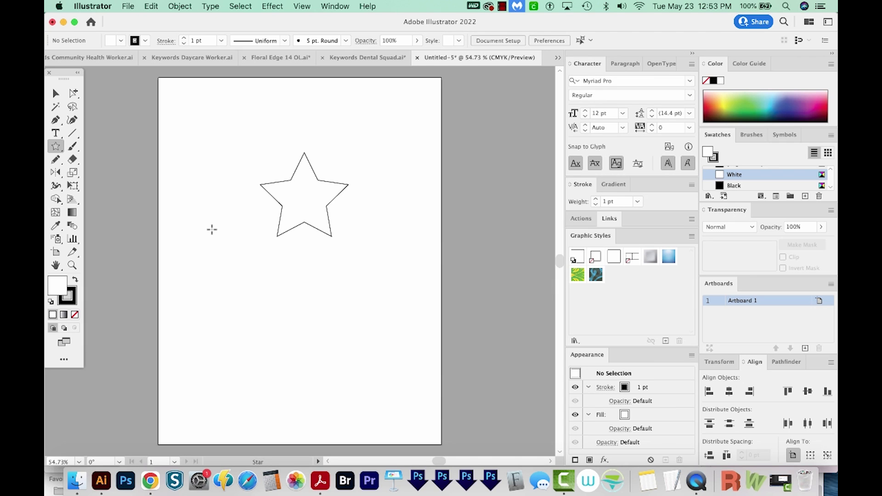
Drag a moderate upright five-point star with straight shoulders at the lower left
left_click_drag(244, 294, 285, 347)
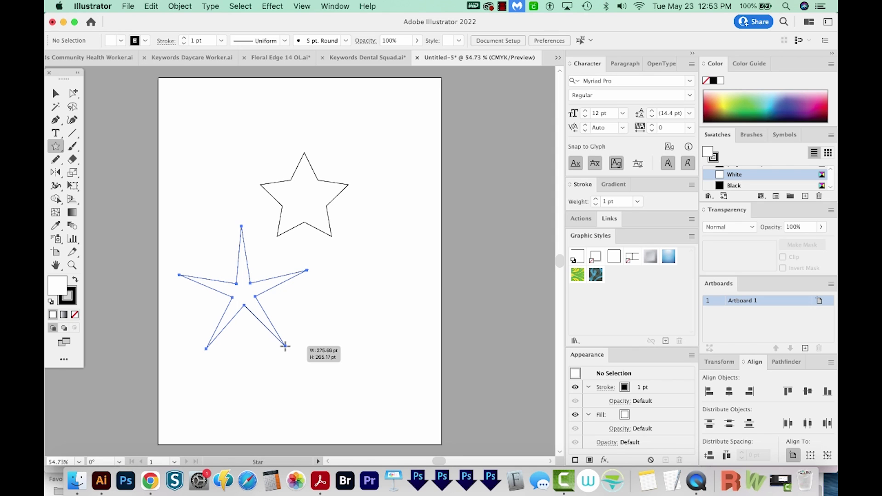
key("alt")
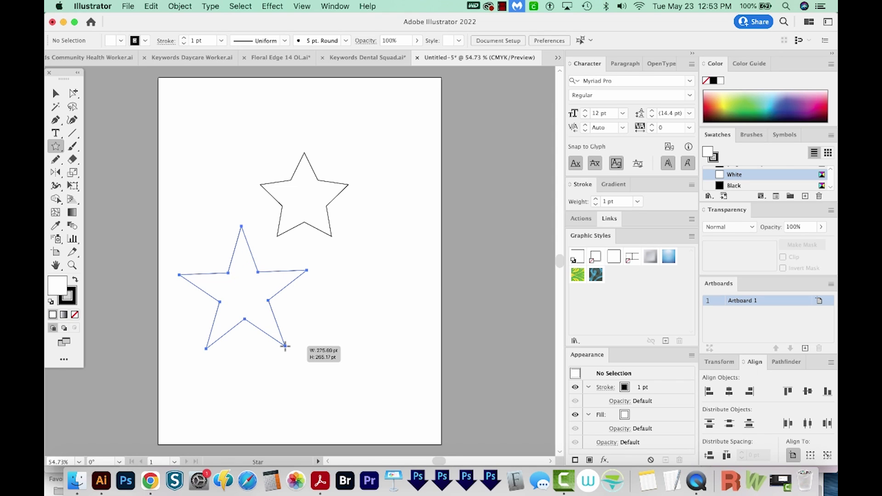
mouse_move(284, 347)
left_mouse_down()
mouse_move(351, 329)
mouse_move(357, 347)
left_mouse_up()
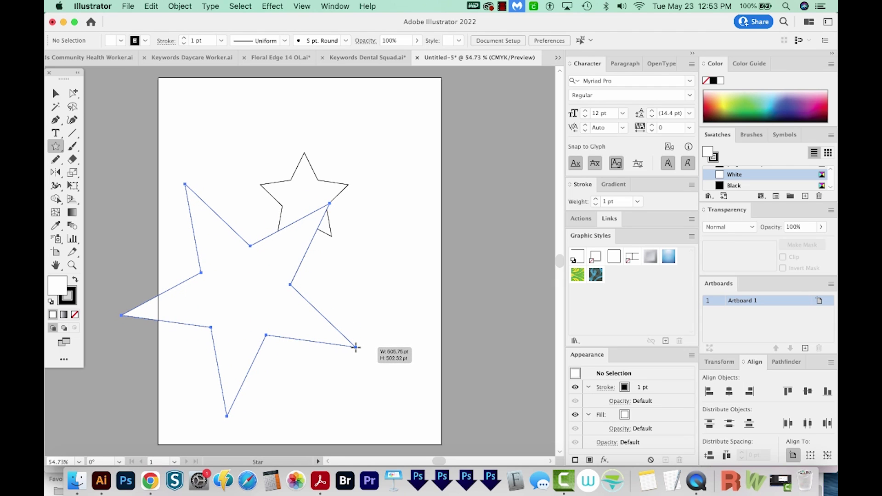
key("shift")
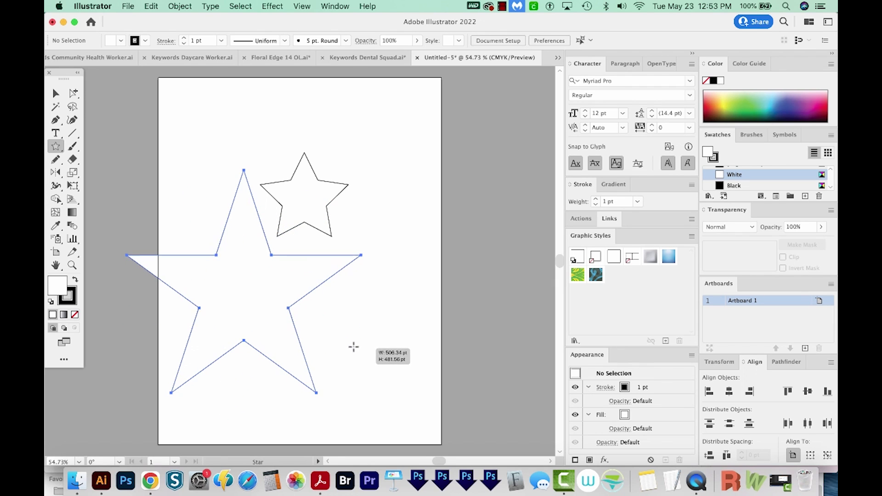
left_click_drag(355, 351, 297, 300)
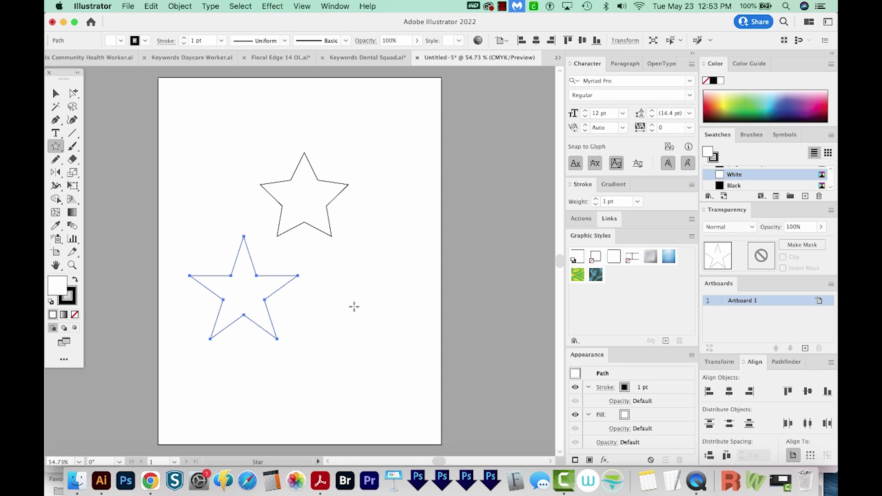
Draw a many-pointed starburst to the right of the lower star
left_click_drag(345, 293, 369, 329)
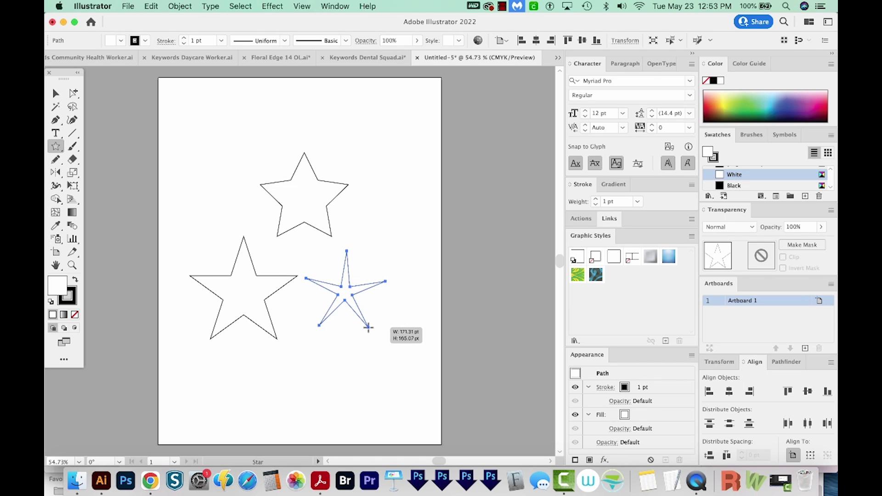
key("Up")
key("Up")
key("Up")
key("Up")
key("Up")
key("Up")
key("Up")
key("Up")
key("Up")
key("Up")
key("Up")
mouse_move(369, 328)
left_mouse_down()
mouse_move(387, 425)
mouse_move(361, 357)
mouse_move(386, 395)
mouse_move(405, 399)
mouse_move(418, 448)
mouse_move(404, 406)
mouse_move(310, 348)
mouse_move(354, 359)
mouse_move(374, 407)
mouse_move(398, 432)
mouse_move(400, 418)
mouse_move(350, 313)
left_mouse_up()
key("Up")
key("Up")
key("Up")
key("Up")
key("Up")
key("Up")
key("Up")
key("Up")
key("Up")
key("Up")
key("Up")
key("Up")
key("Up")
key("Up")
key("Up")
key("Up")
key("Up")
Scale the starburst ring larger and bring up the Star options again
key("v")
left_click_drag(368, 271, 424, 232)
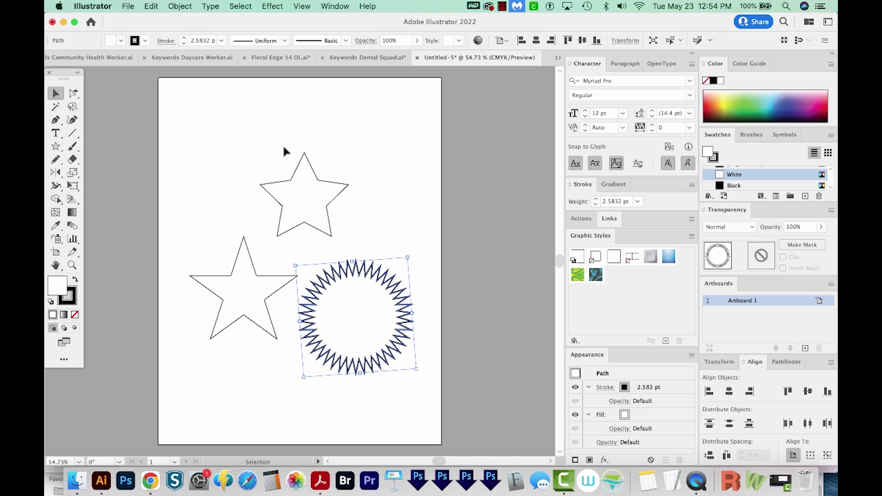
left_click(56, 146)
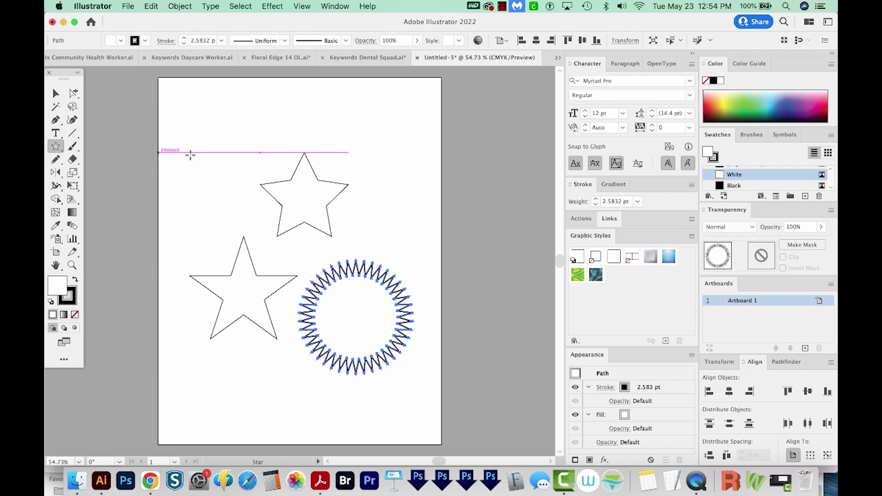
left_click(217, 131)
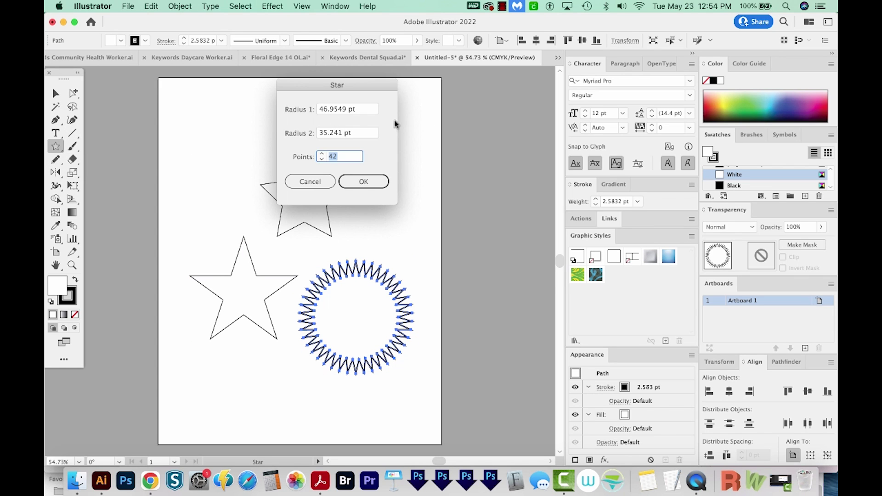
Create a 25-point star with radii of 100 pt and 200 pt
key("Tab")
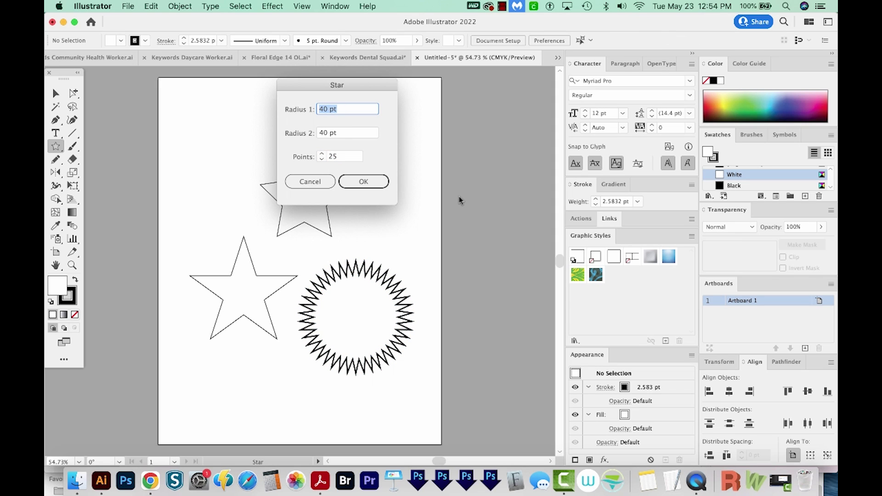
type("100")
key("Tab")
type("2")
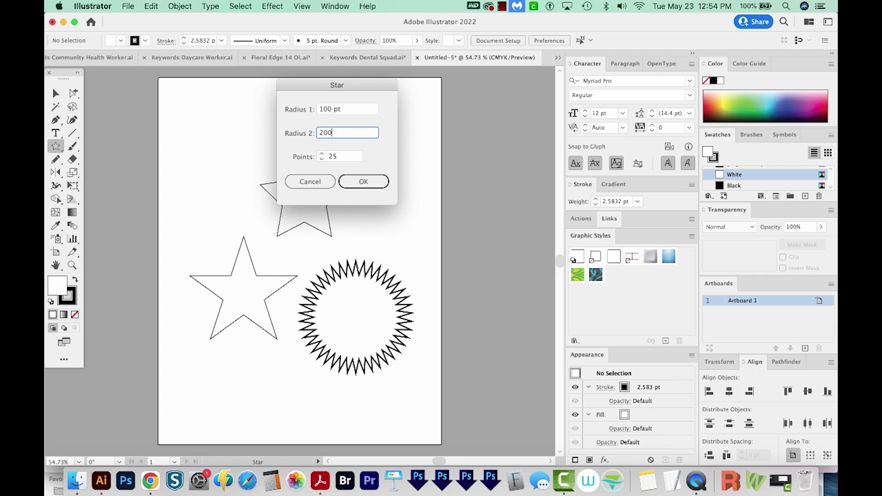
key("Tab")
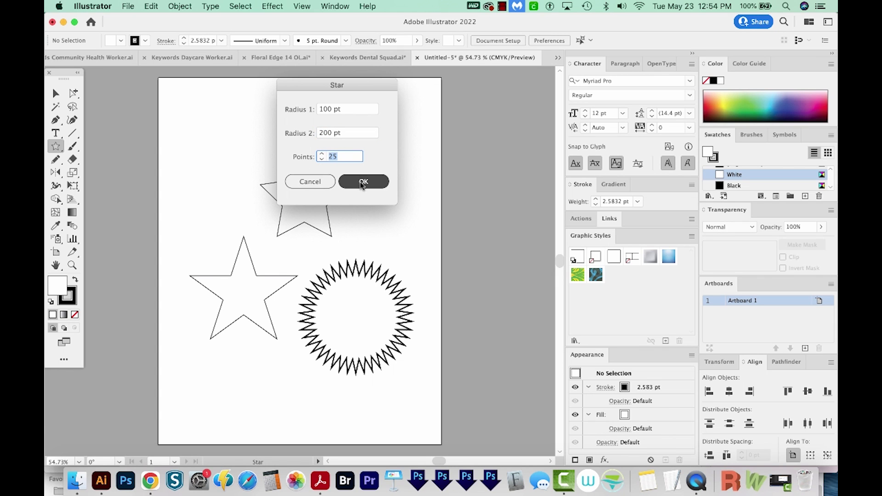
left_click(363, 182)
Reposition the 25-point starburst near the top of the artboard
key("v")
mouse_move(235, 143)
left_mouse_down()
mouse_move(236, 168)
mouse_move(274, 185)
left_mouse_up()
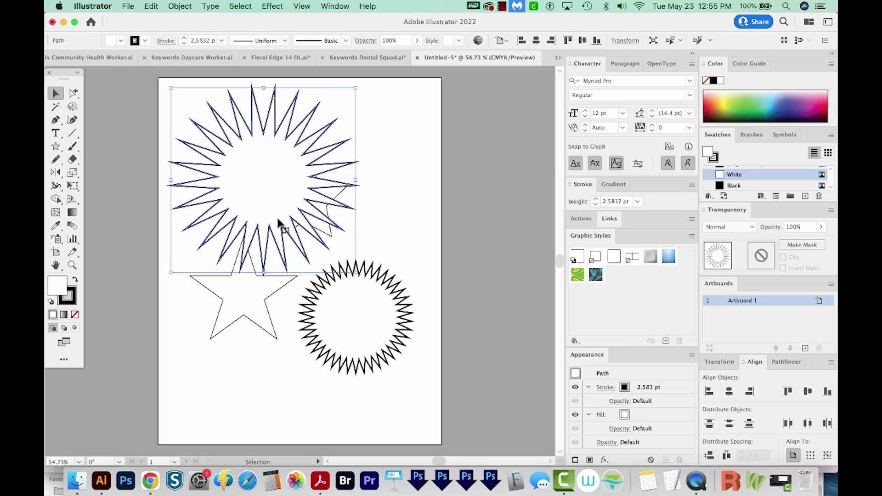
left_click(57, 147)
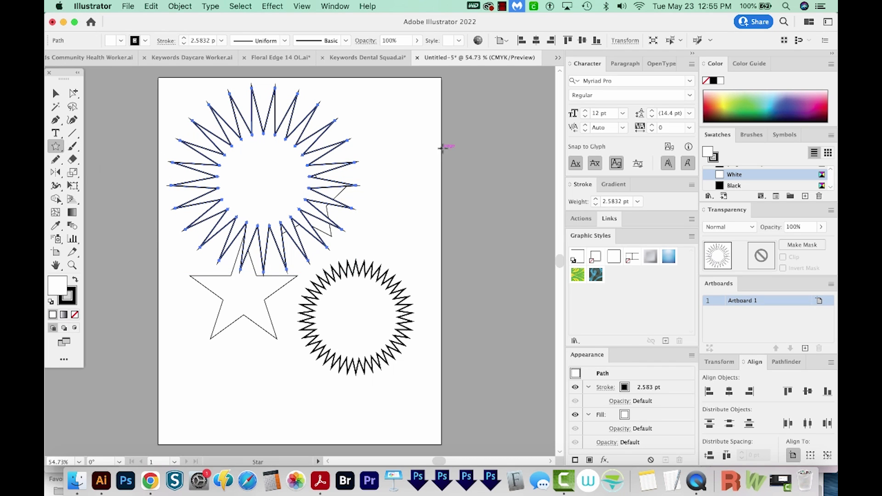
left_click(393, 167)
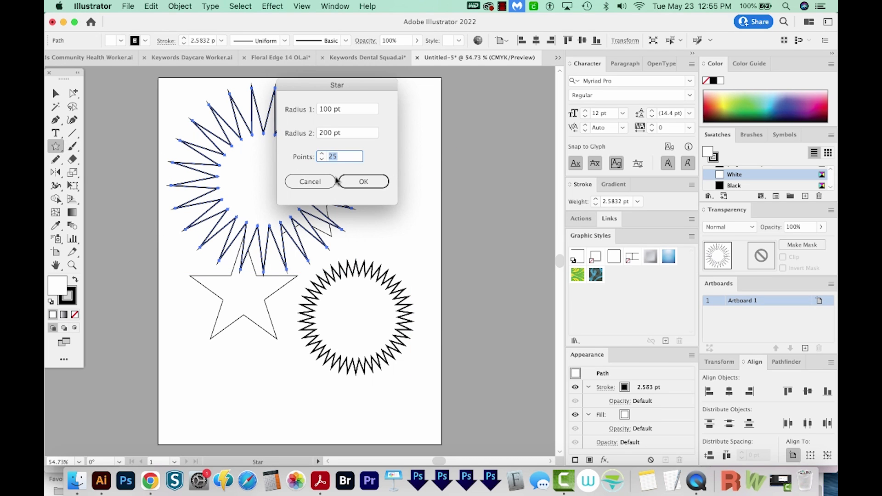
left_click(305, 180)
left_click_drag(344, 181, 282, 163)
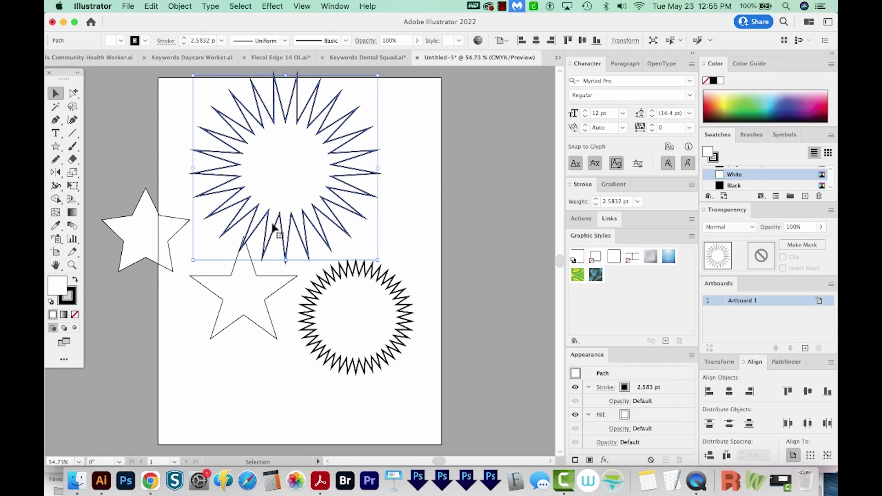
key("a")
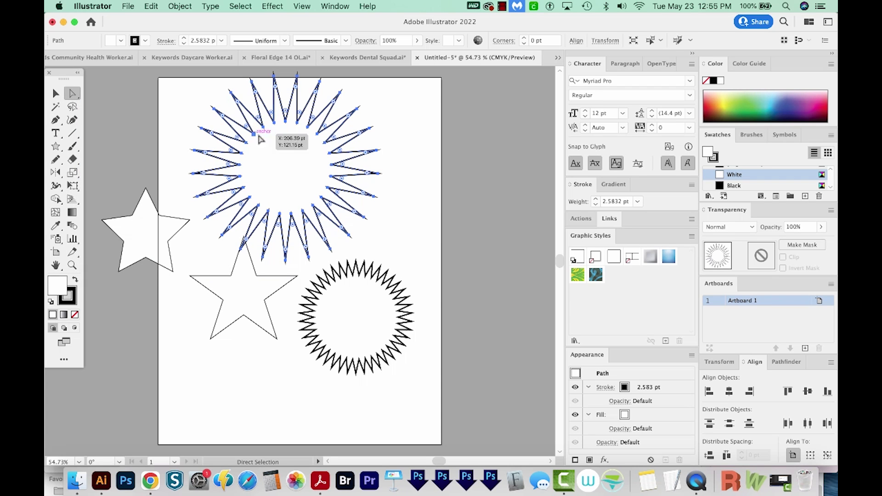
scroll(202, 282, "up", 3)
scroll(290, 331, "up", 3)
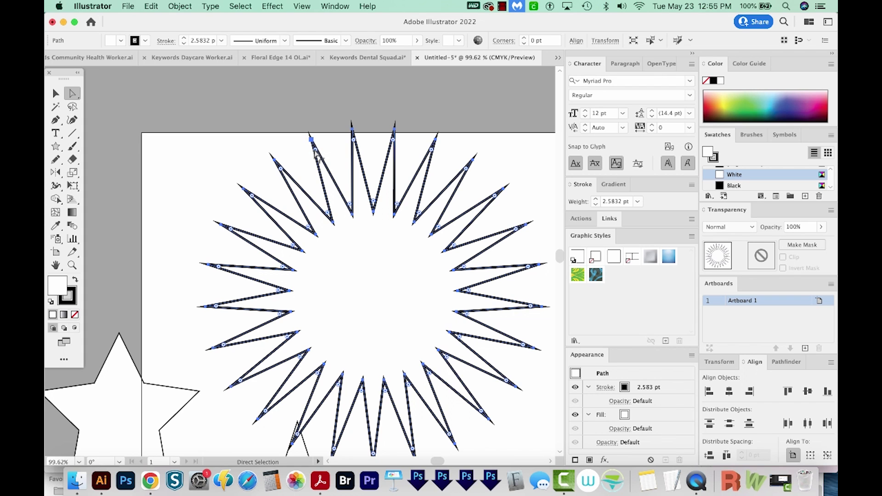
left_click_drag(318, 157, 332, 184)
left_click(310, 140)
left_click_drag(319, 159, 322, 188)
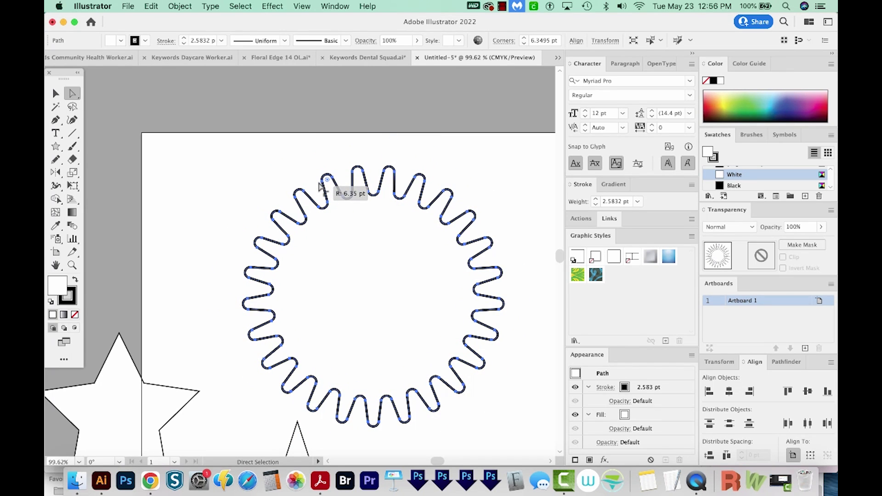
key("super+z")
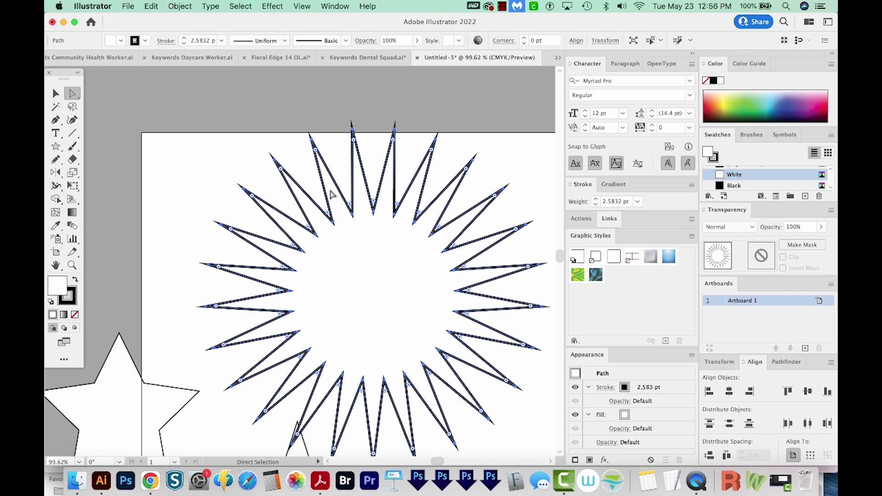
Apply a 45 pt Round Corners effect to the starburst
left_click(277, 9)
mouse_move(287, 148)
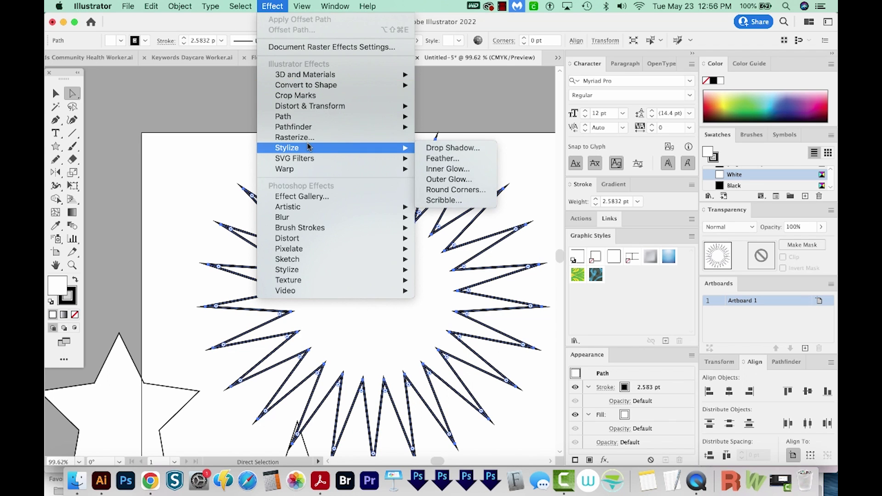
left_click(461, 193)
key("shift+Up")
key("shift+Up")
key("shift+Up")
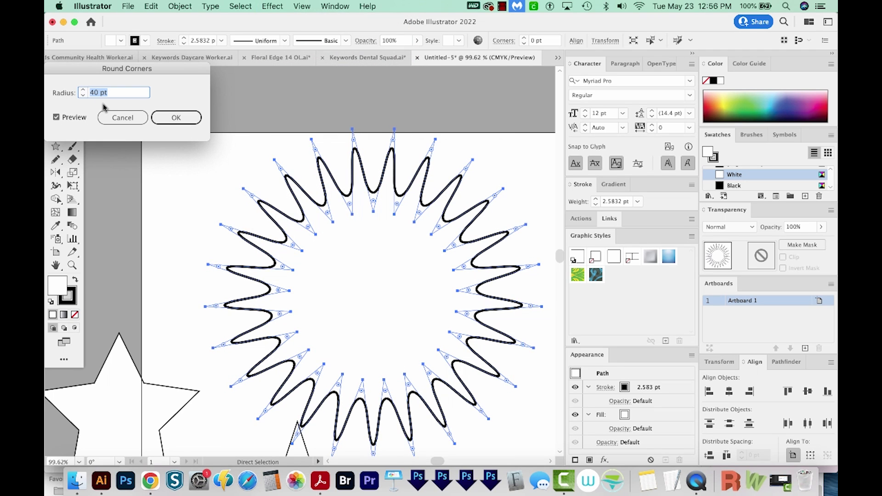
key("Up")
key("Up")
key("Up")
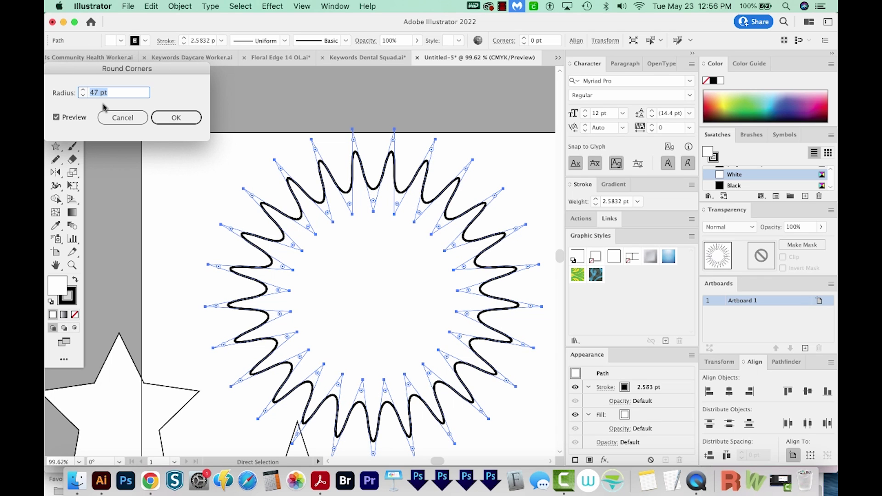
key("Down")
key("Down")
left_click(121, 123)
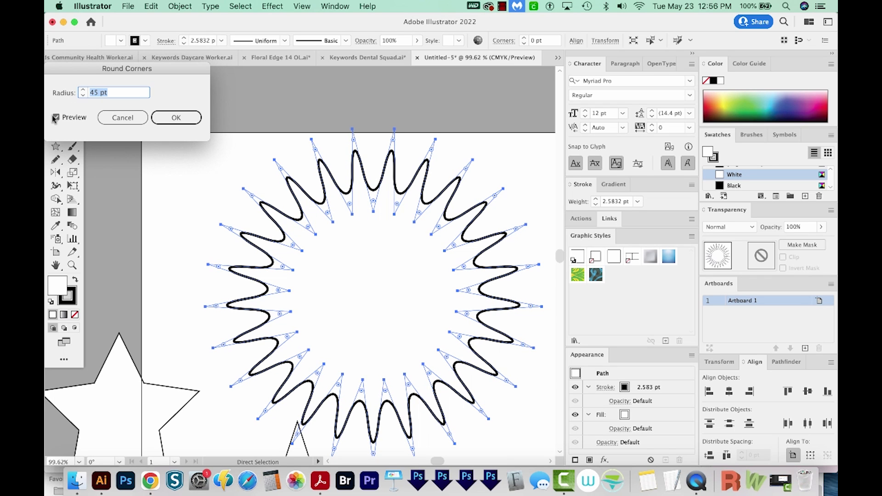
key("Return")
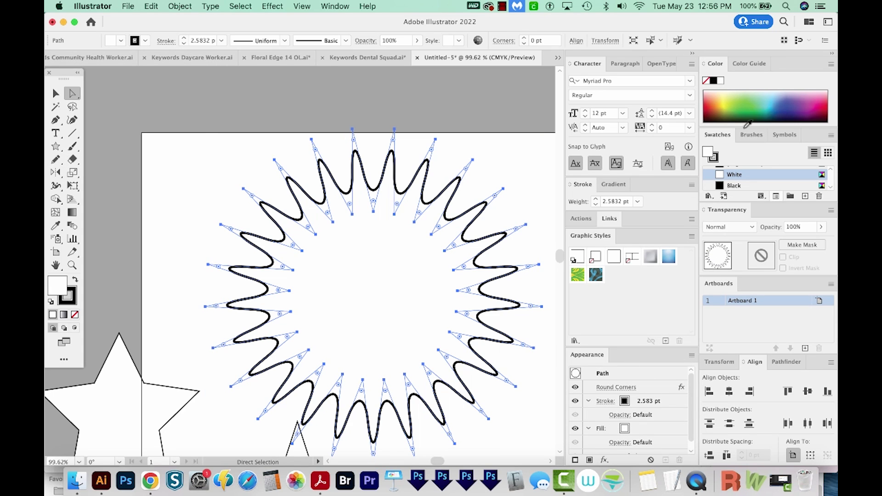
left_click(336, 7)
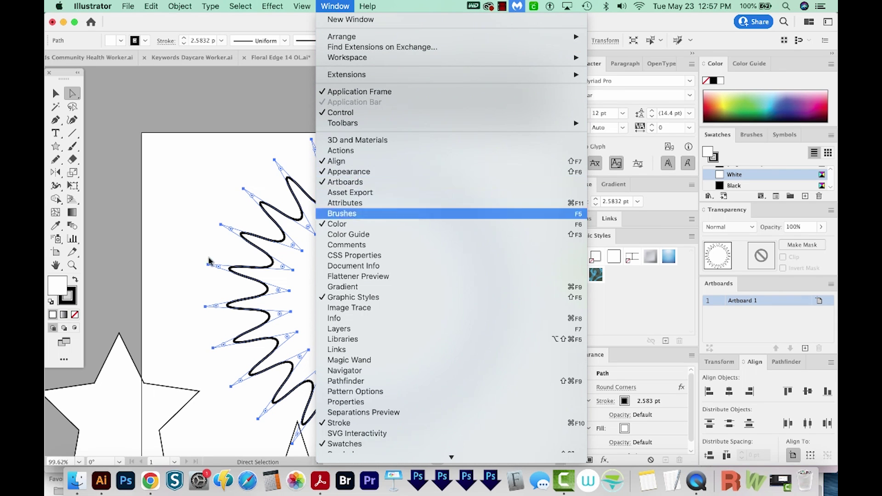
Undo the Round Corners effect and round the spike tips with a live-corner widget
left_click(132, 164)
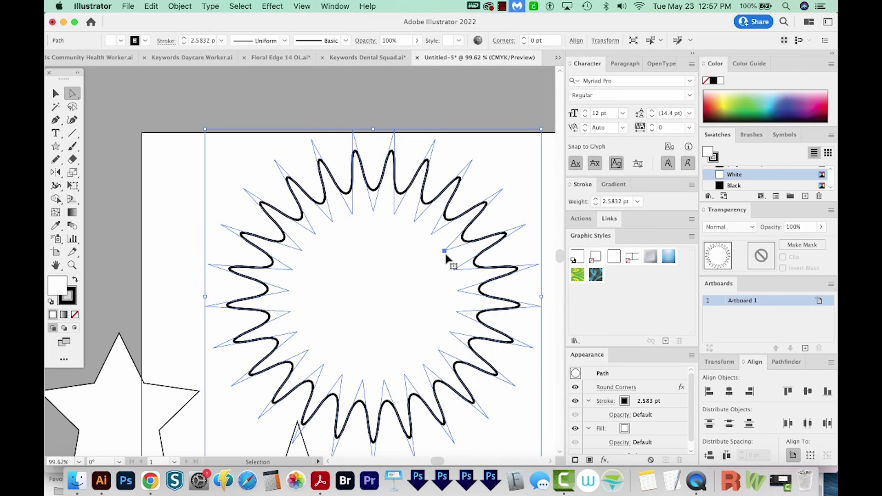
key("super+z")
scroll(370, 93, "down", 2)
scroll(370, 93, "right", 1)
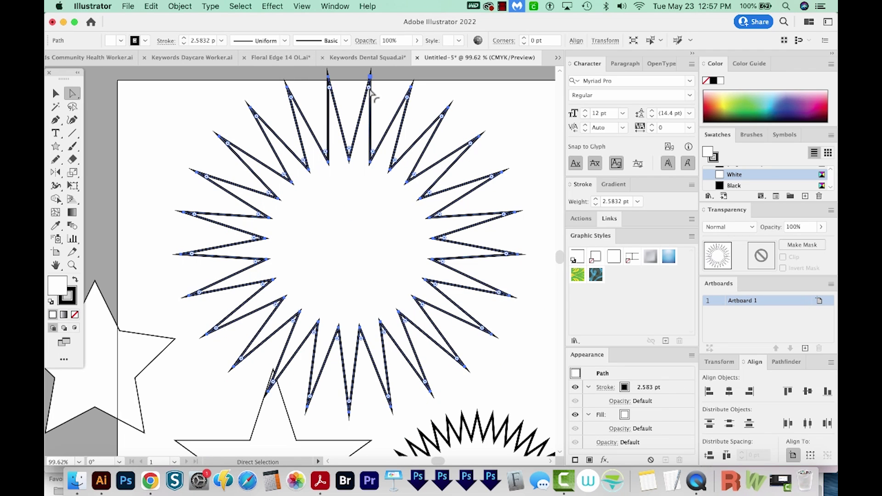
left_click_drag(370, 94, 388, 133)
scroll(409, 287, "down", 2)
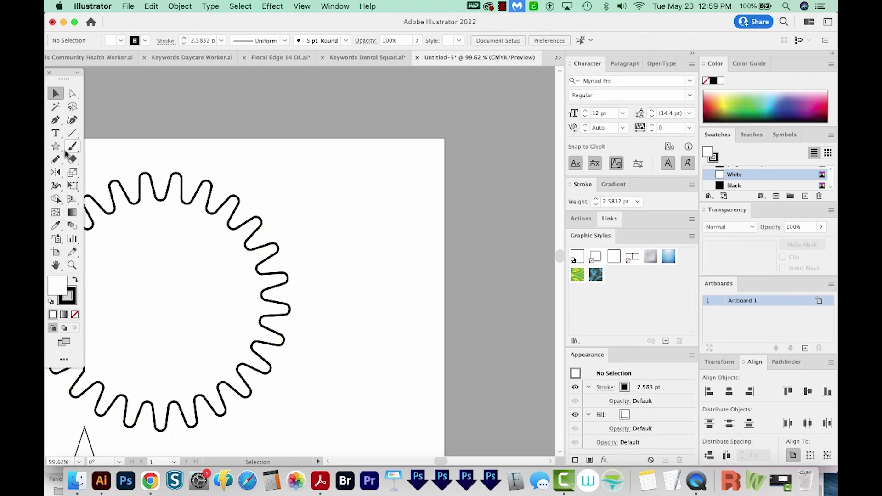
Draw a large thin-spiked starburst to the right of the wavy ring
left_click(54, 150)
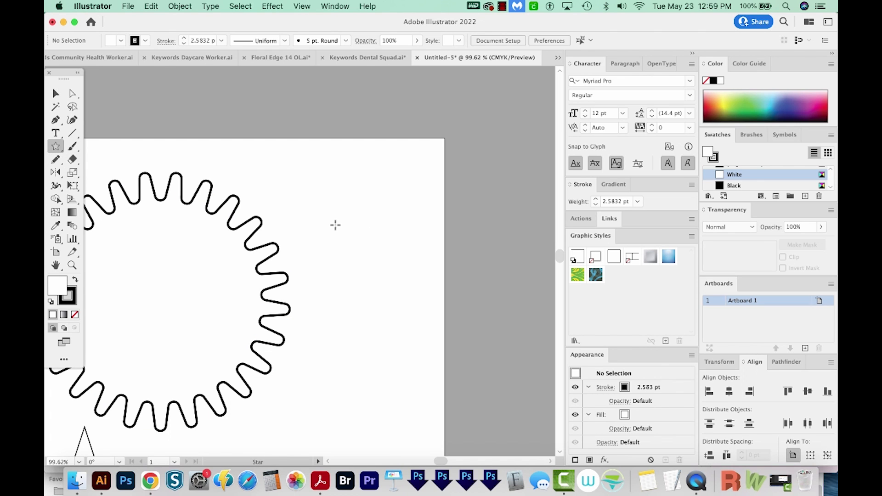
left_click_drag(342, 203, 433, 264)
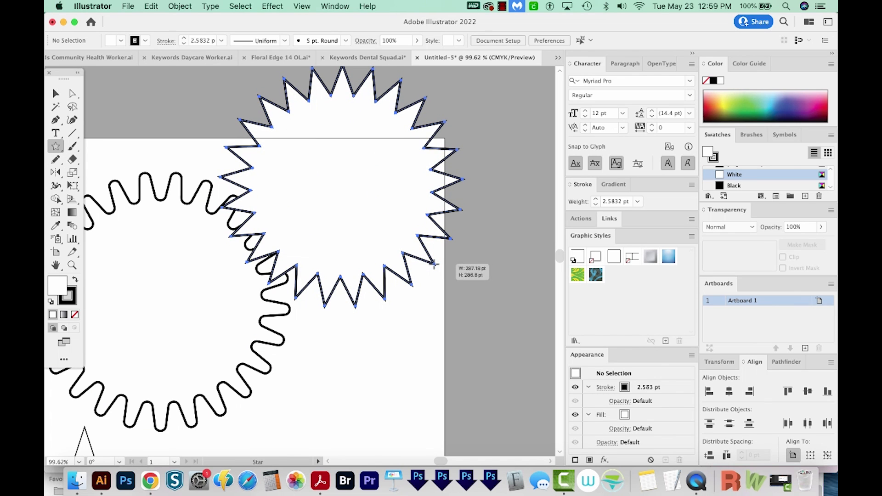
left_click_drag(433, 264, 484, 318)
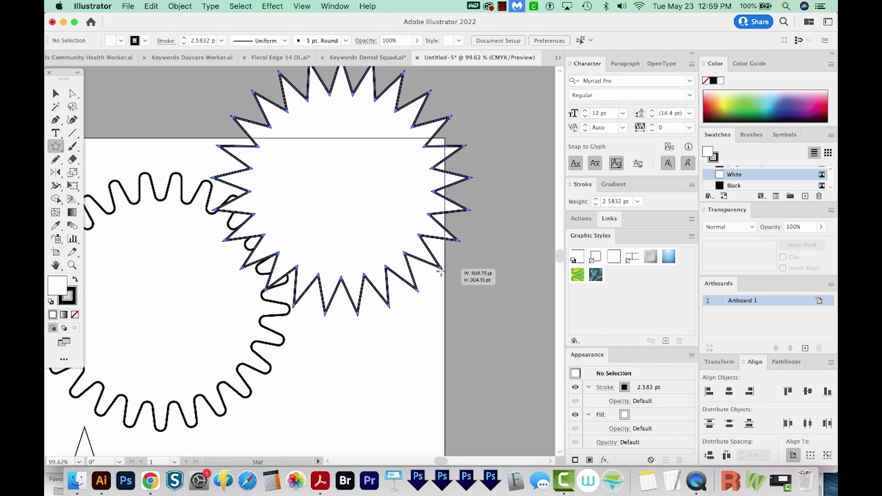
left_click_drag(484, 317, 501, 340)
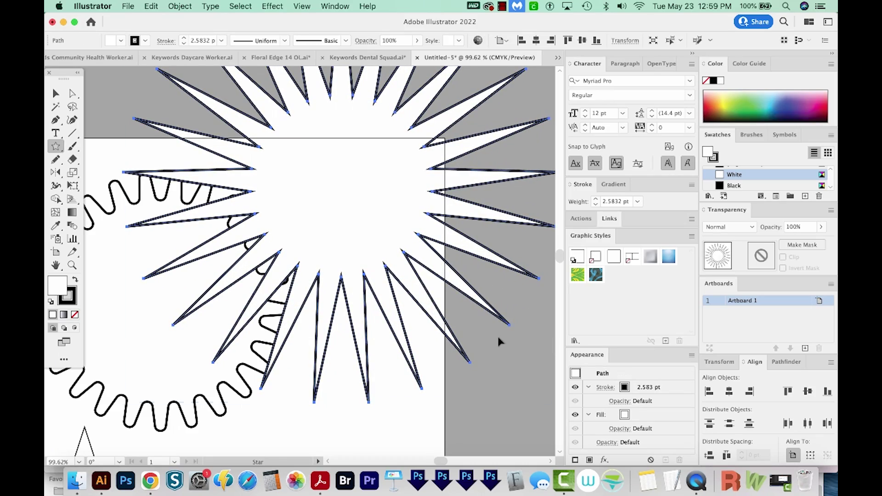
Move the new starburst into position and zoom out to see it whole
key("v")
mouse_move(344, 179)
left_mouse_down()
mouse_move(402, 240)
mouse_move(455, 256)
mouse_move(294, 276)
mouse_move(348, 254)
mouse_move(320, 273)
left_mouse_up()
key("super+minus")
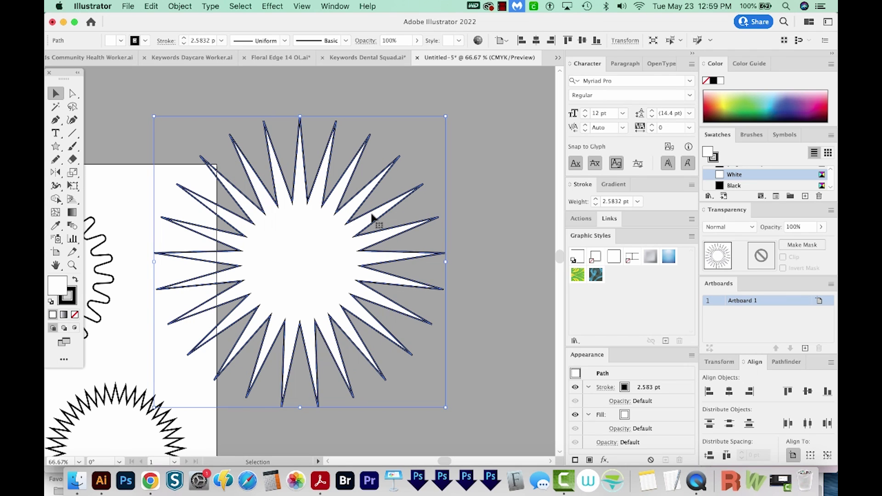
key("a")
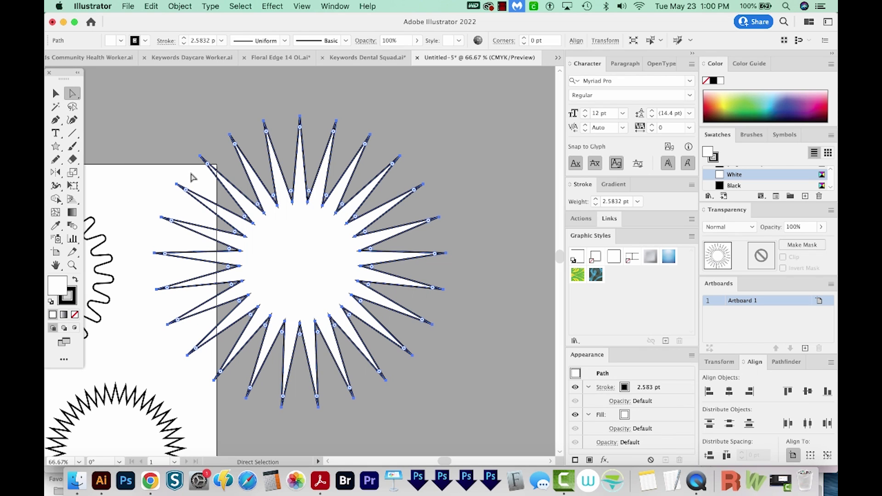
Try rounding the new starburst's spike tips, then revert to sharp spikes
key("super")
left_click_drag(363, 342, 379, 352)
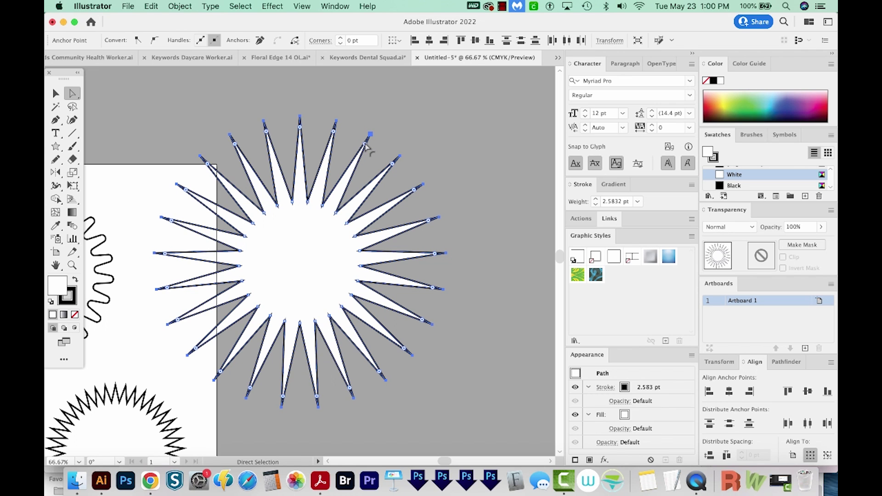
mouse_move(366, 146)
left_mouse_down()
mouse_move(348, 188)
mouse_move(355, 198)
mouse_move(301, 246)
left_mouse_up()
key("z")
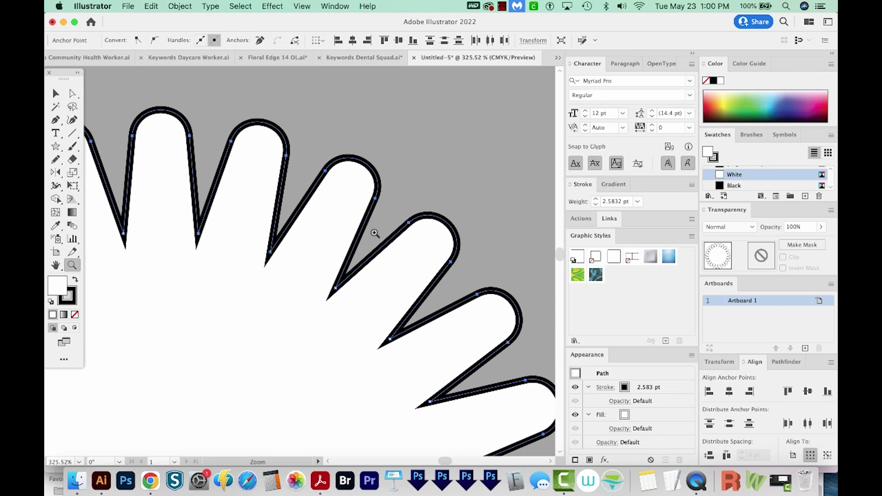
key("super+minus")
key("super+minus")
key("super+minus")
key("super+minus")
Select the large spiky star and switch to editing its anchor points
key("super+z")
key("v")
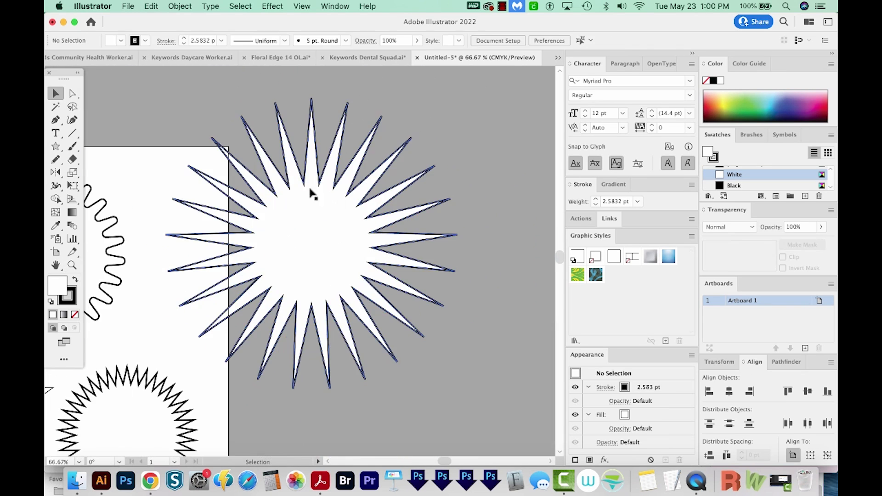
left_click(339, 202)
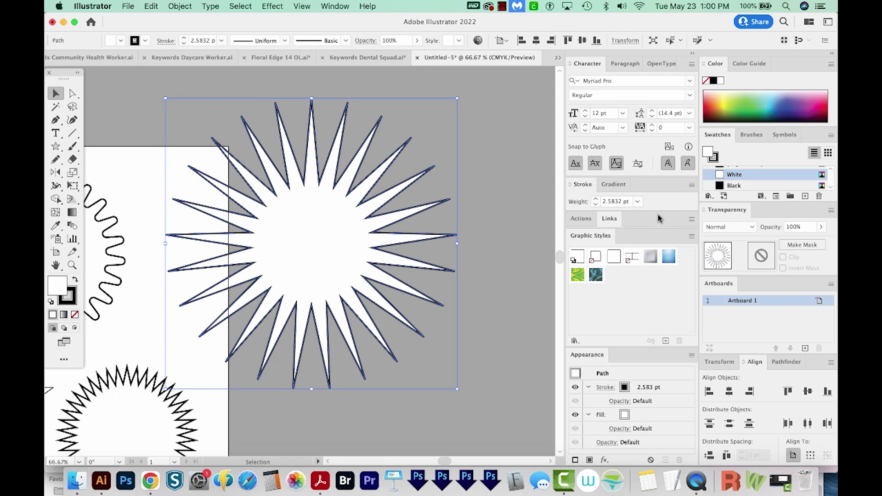
left_click(511, 186)
key("a")
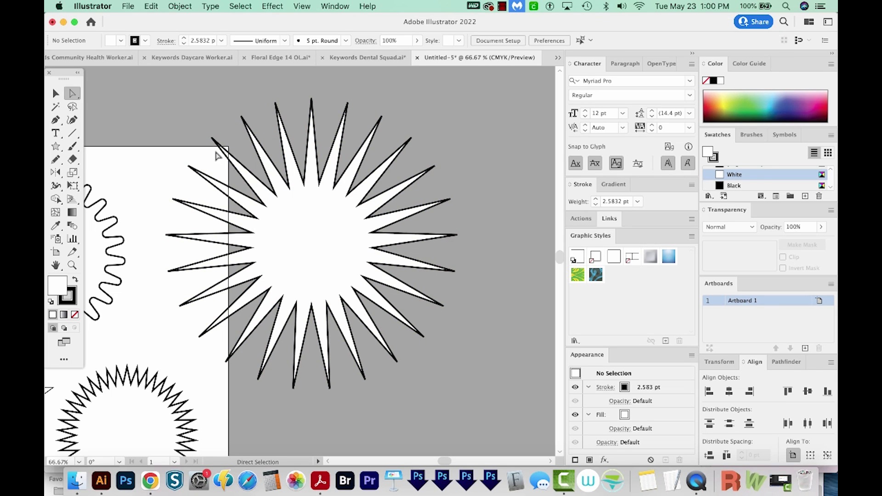
left_click_drag(216, 155, 223, 174)
left_click_drag(400, 336, 397, 334)
Round the star's selected inner corners into scallops, leaving the outer spikes sharp
left_click(371, 233)
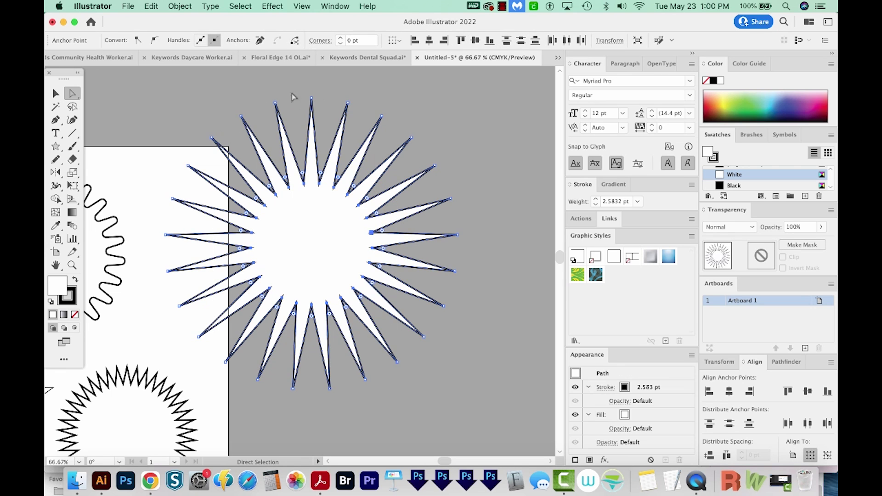
left_click(334, 187, "shift")
left_click(288, 186, "shift")
left_click_drag(338, 180, 371, 138)
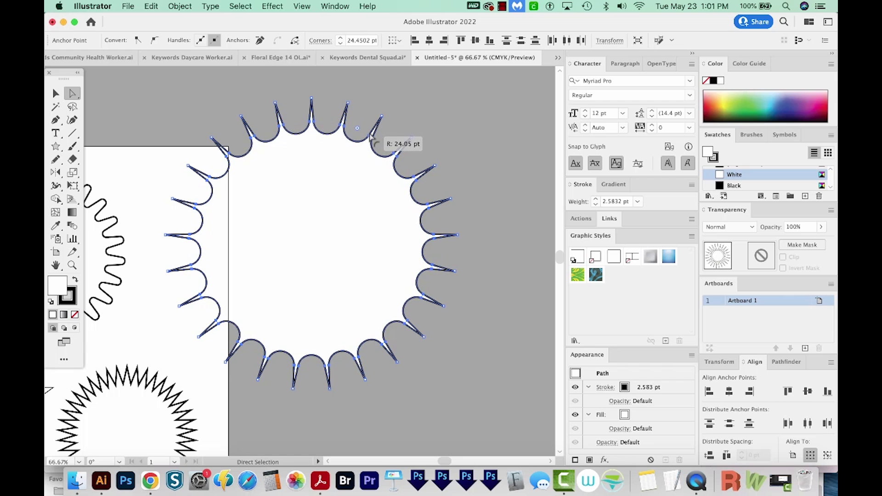
left_click(384, 270)
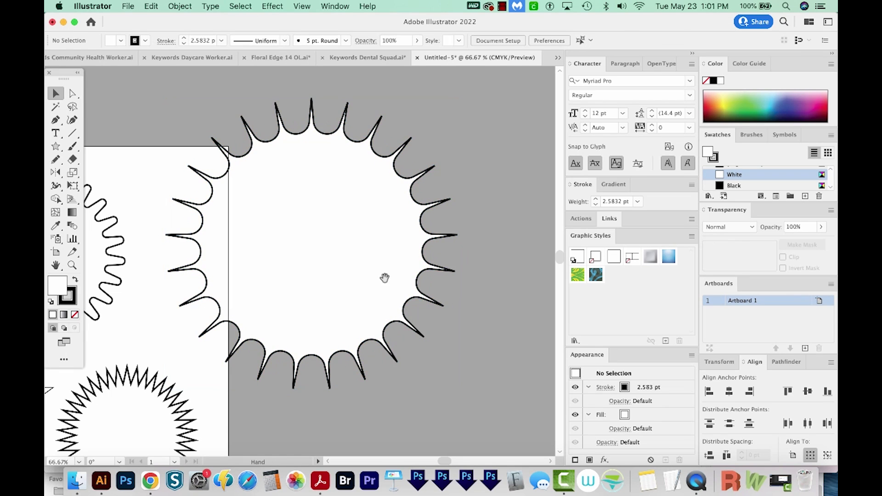
left_click_drag(384, 271, 412, 277)
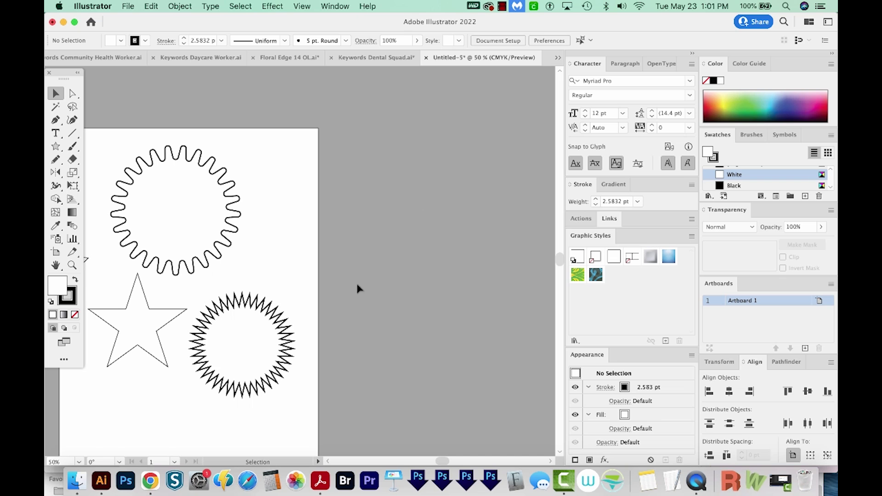
Draw a large many-pointed star and move it right of the artboard
left_click(55, 148)
left_click_drag(302, 148, 396, 250)
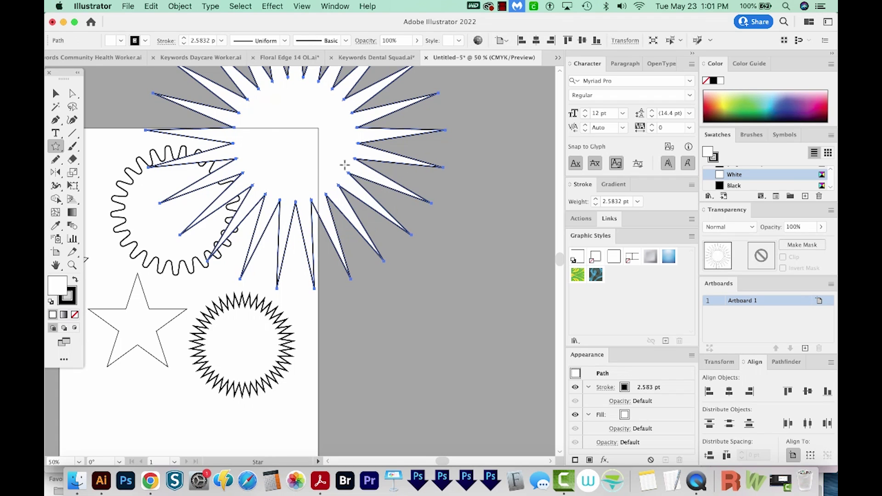
key("v")
mouse_move(316, 184)
left_mouse_down()
mouse_move(421, 220)
mouse_move(423, 243)
left_mouse_up()
scroll(373, 248, "right", 5)
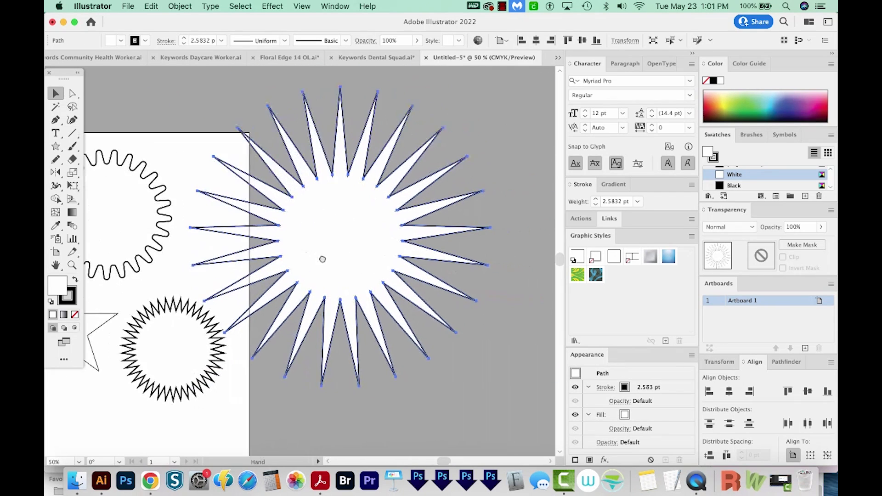
Round all the star's corners with Live Corners, nudging the rounding slightly larger
key("a")
left_click_drag(453, 127, 433, 161)
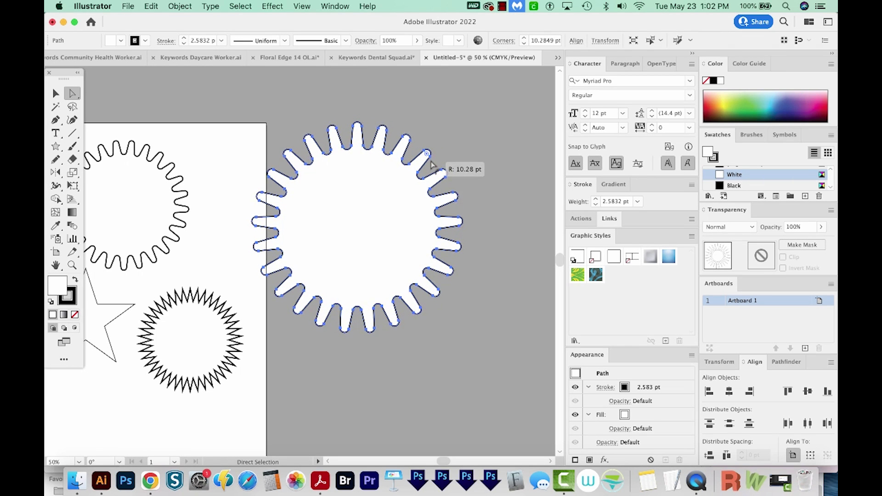
left_click_drag(432, 160, 434, 164)
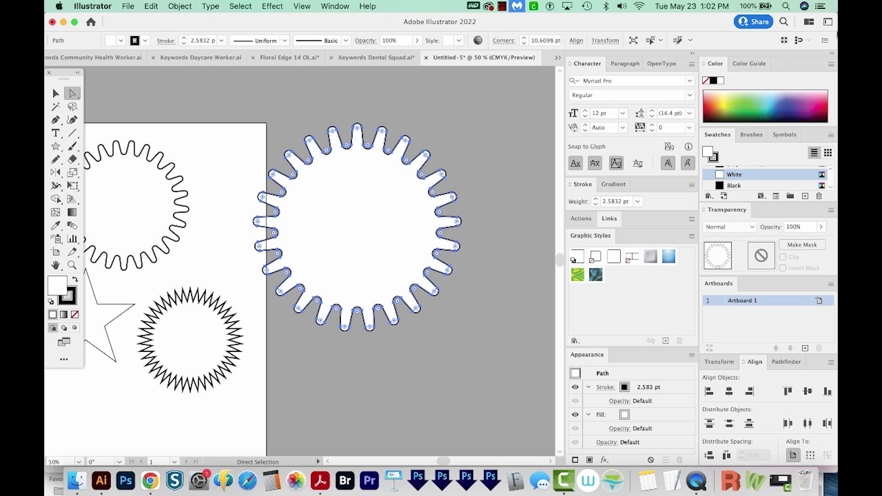
left_click(335, 6)
Set the star's corner style to Chamfer, then zoom in on the gear and reselect it
left_click(300, 118)
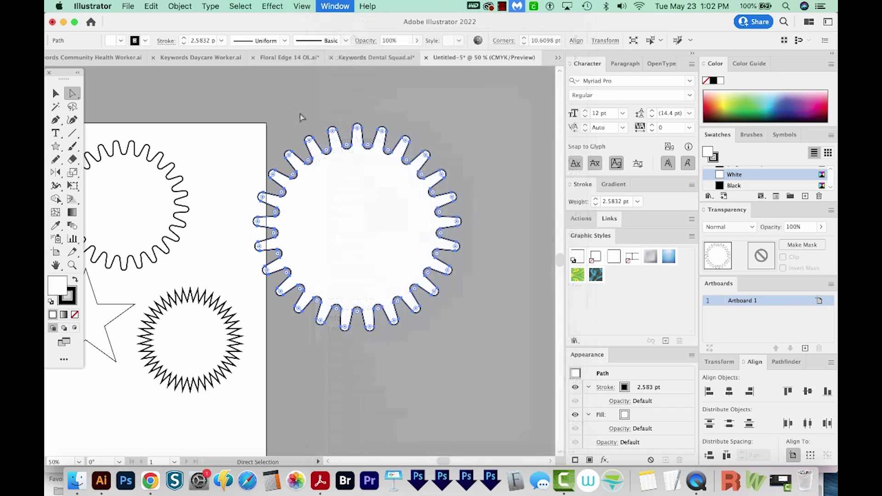
left_click(505, 41)
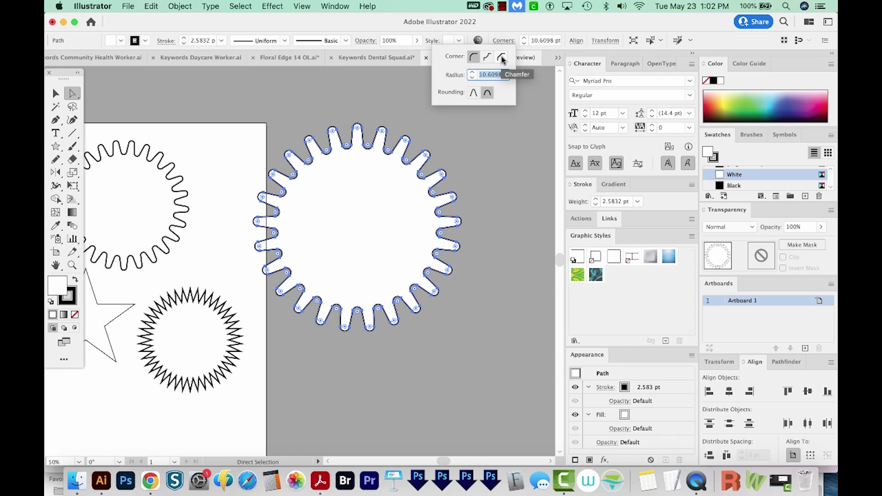
left_click(502, 56)
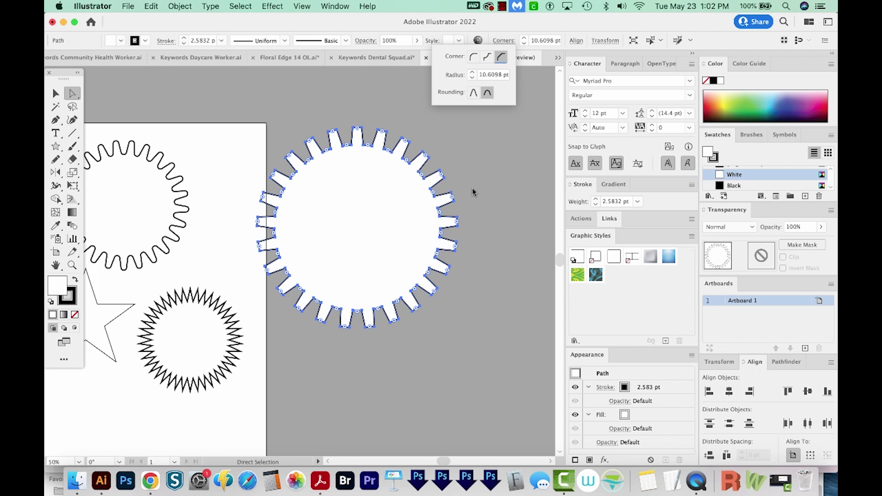
left_click(468, 156)
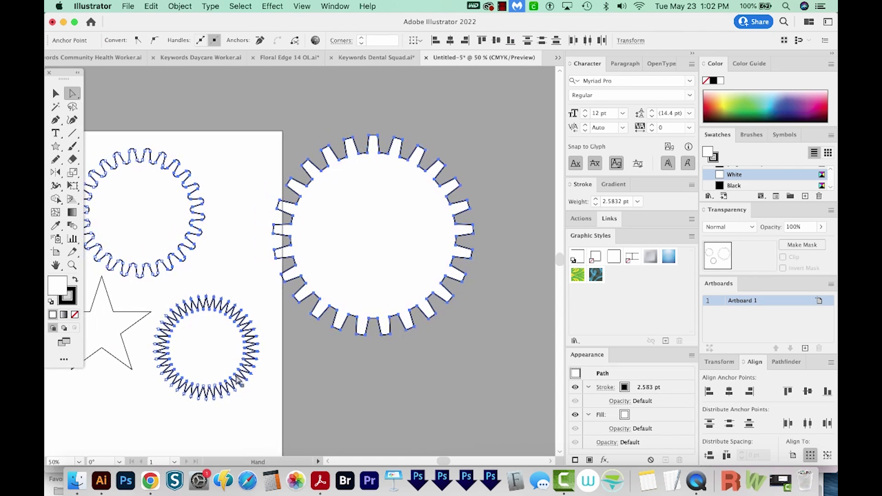
scroll(483, 199, "left", 2)
left_click(493, 216)
left_click(400, 185)
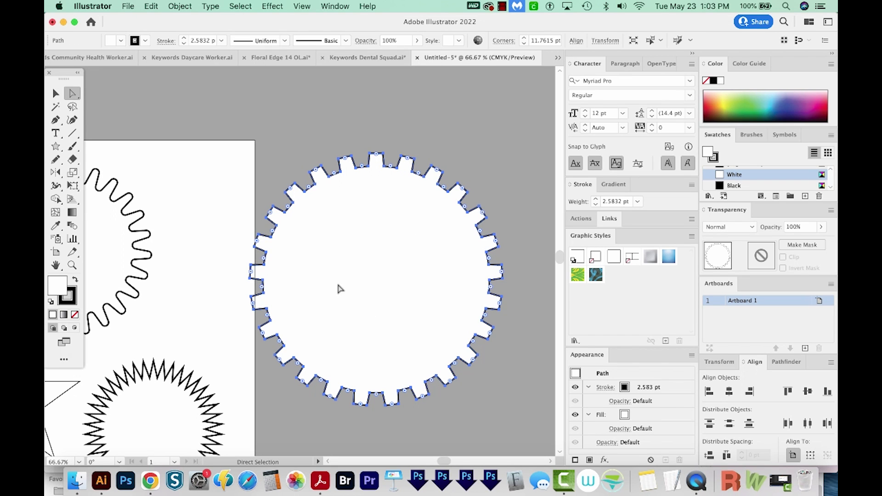
Draw a large circle centred inside the gear
key("l")
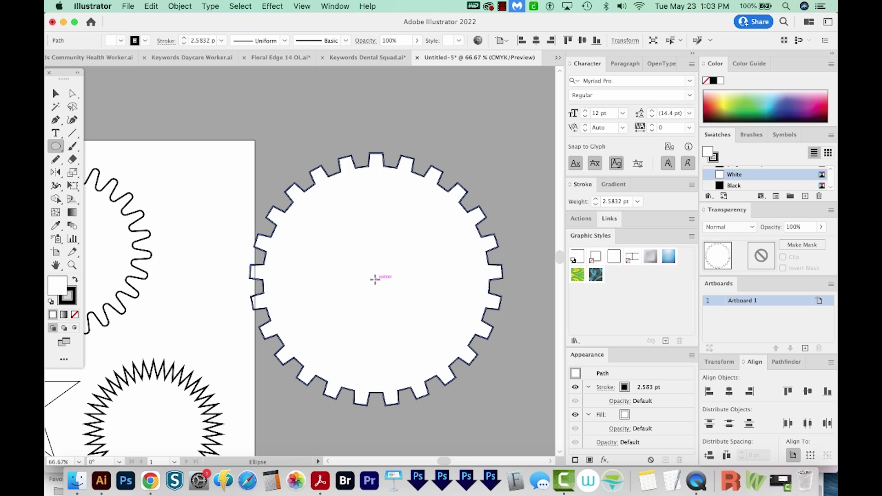
left_click_drag(375, 280, 420, 355)
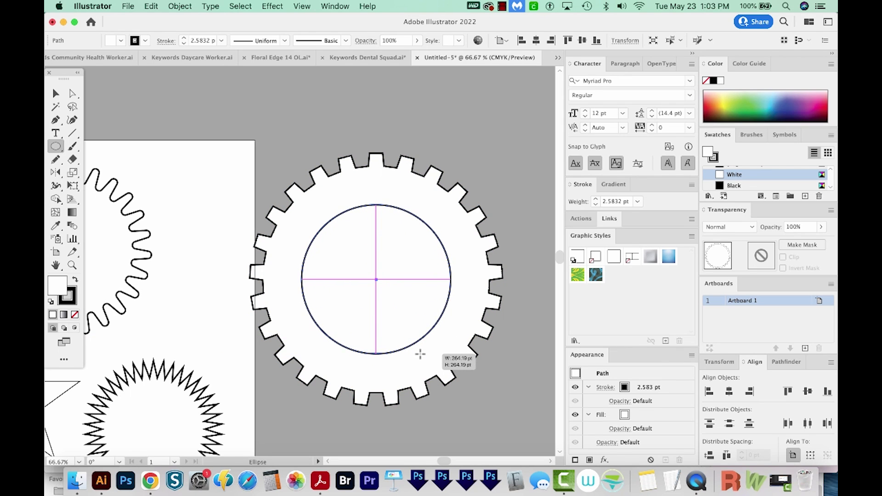
left_click_drag(420, 354, 427, 367)
Subtract the circle from the gear with Minus Front, then shift the gear slightly upward
key("v")
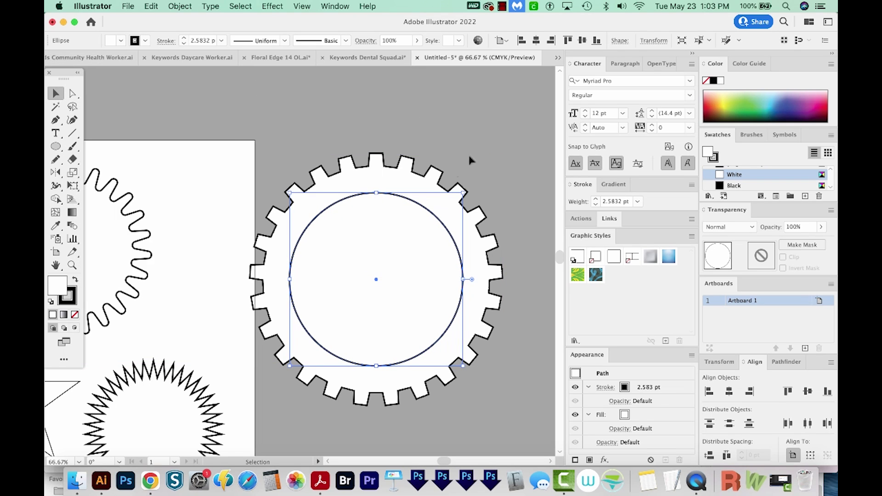
left_click(398, 239)
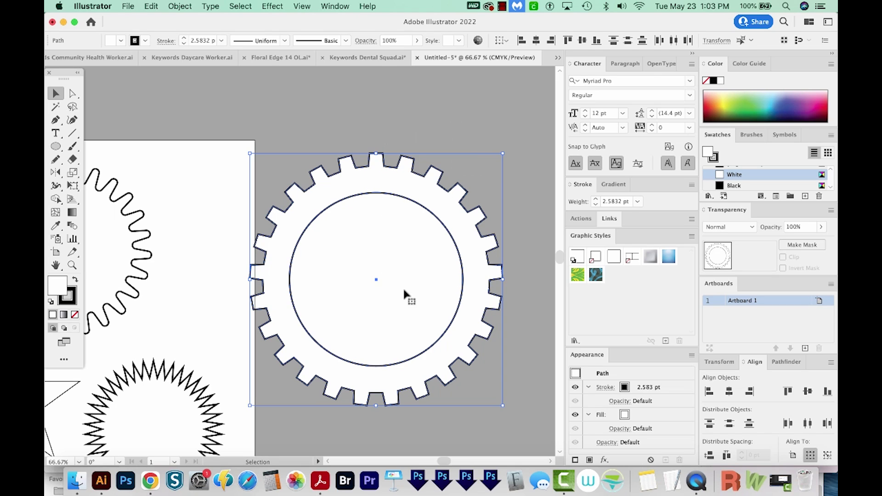
left_click(784, 361)
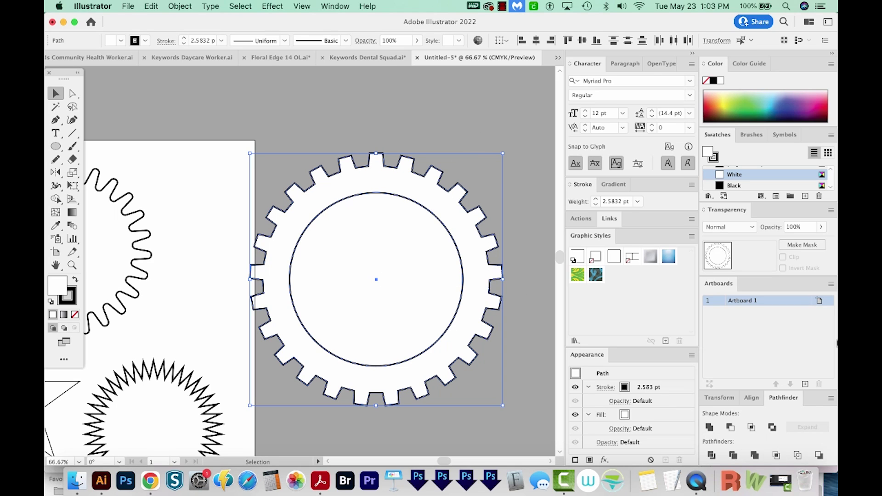
left_click(731, 428)
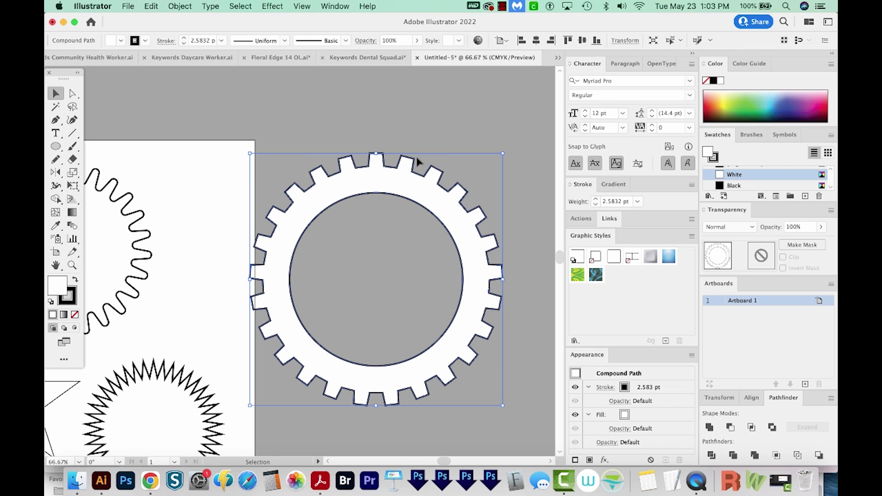
left_click(442, 142)
left_click_drag(436, 182, 442, 149)
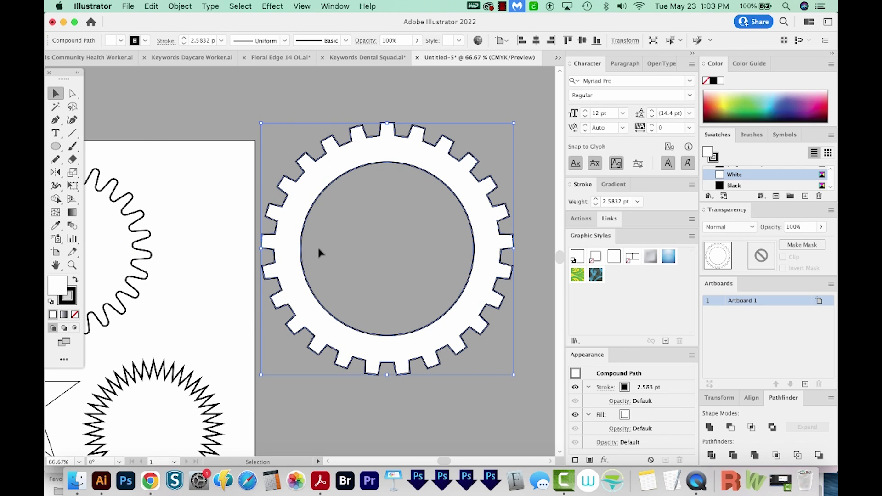
scroll(331, 270, "down", 5)
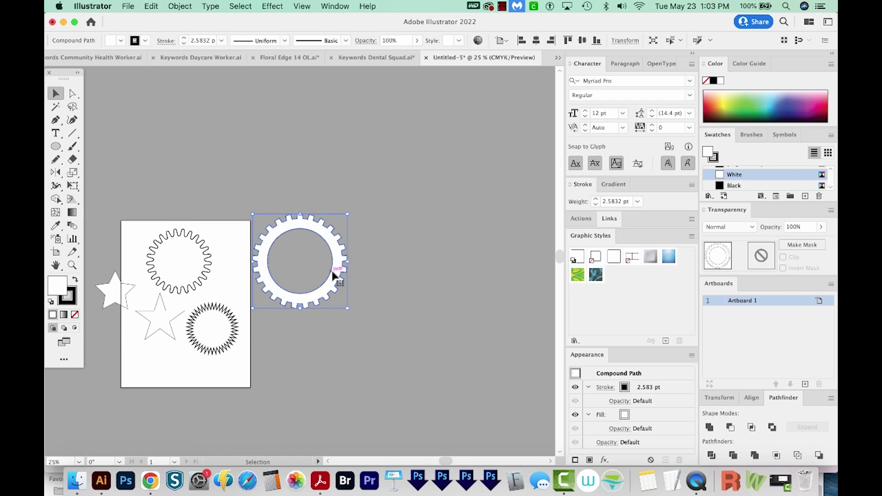
key("z")
left_click_drag(252, 257, 353, 200)
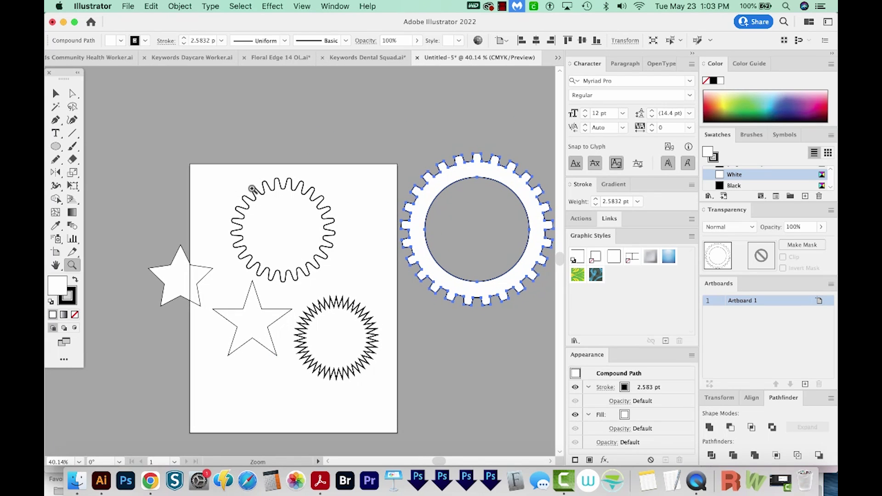